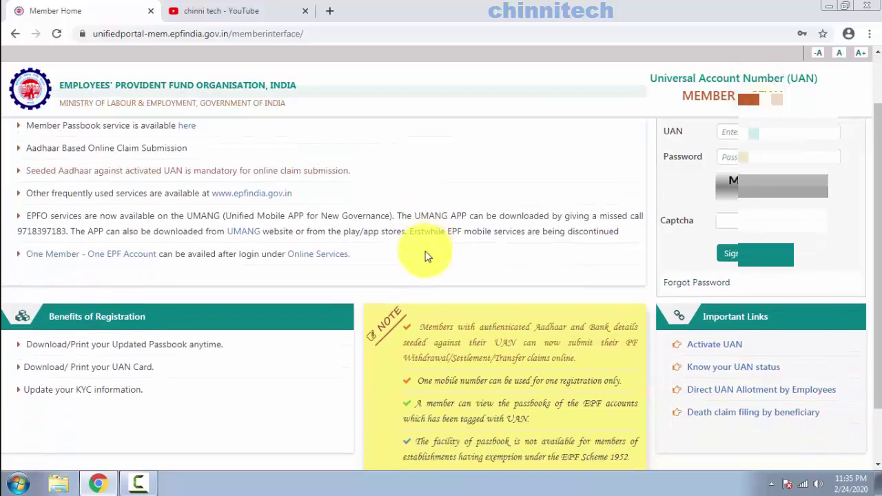
Sign in with the saved UAN and password plus the displayed captcha.
scroll(435, 264, "up", 1)
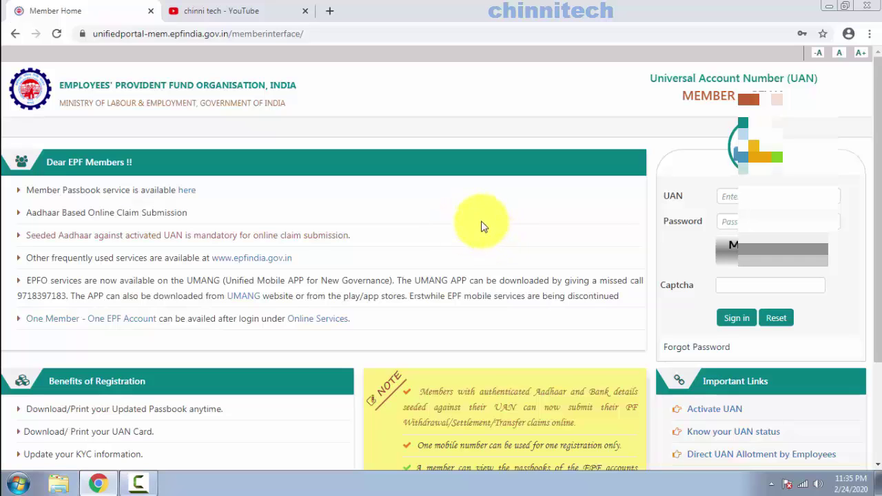
scroll(481, 222, "down", 2)
scroll(483, 235, "up", 2)
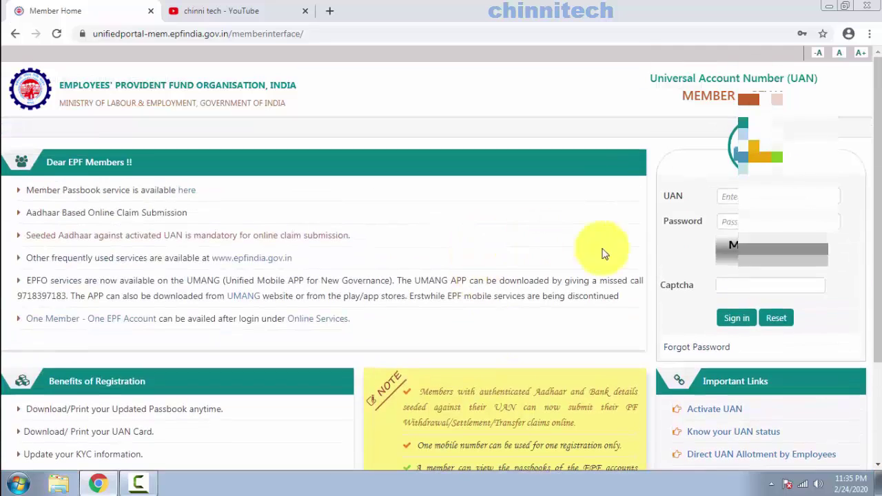
left_click(758, 196)
left_click(757, 222)
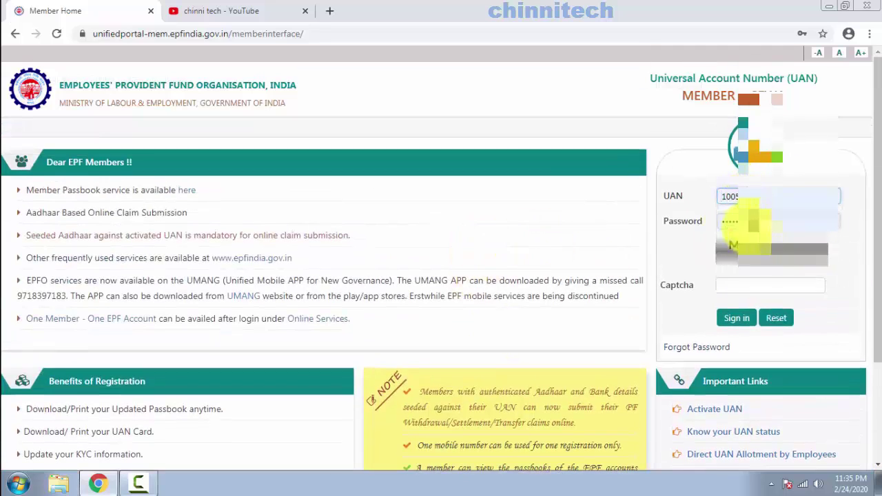
left_click(752, 285)
type("MzjC8")
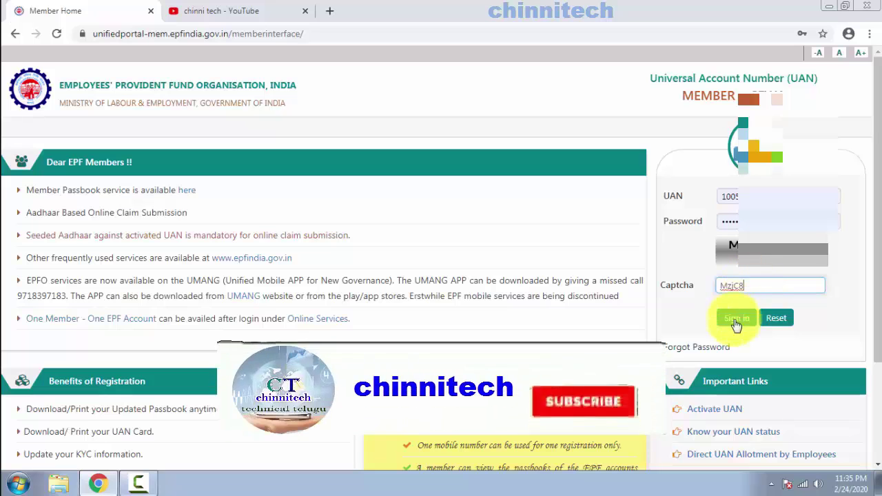
left_click(735, 321)
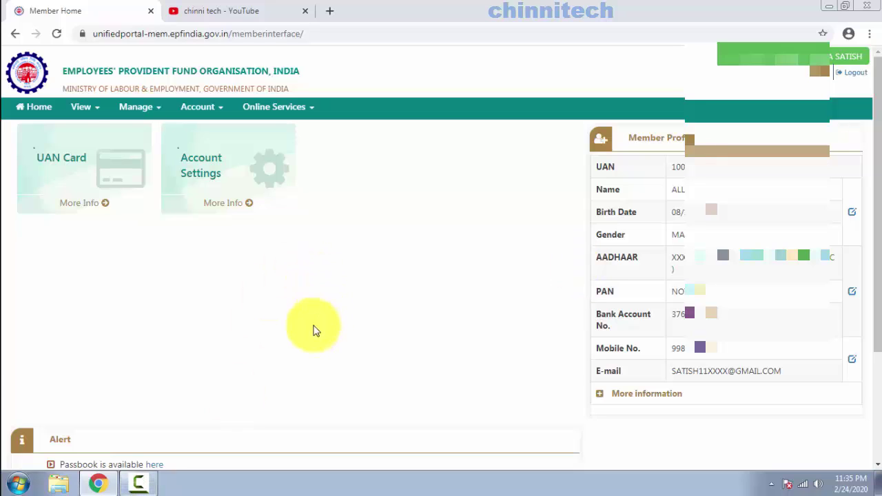
Glance at the Claim (Form-31,19,10C&10D) page, then go to Manage > KYC.
left_click(86, 110)
left_click(274, 106)
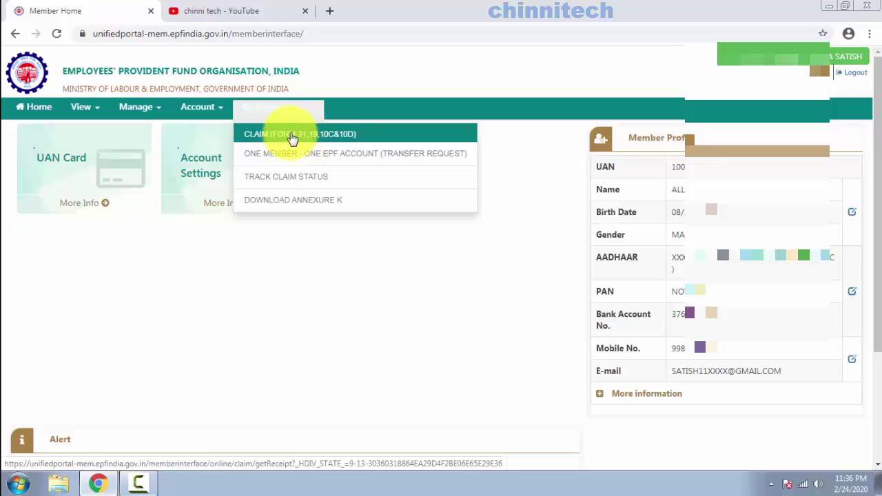
left_click(292, 138)
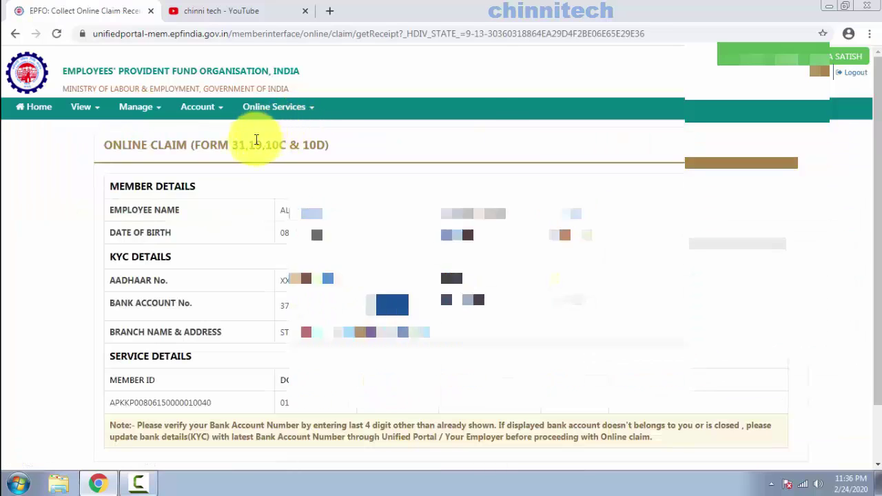
left_click(147, 110)
left_click(140, 177)
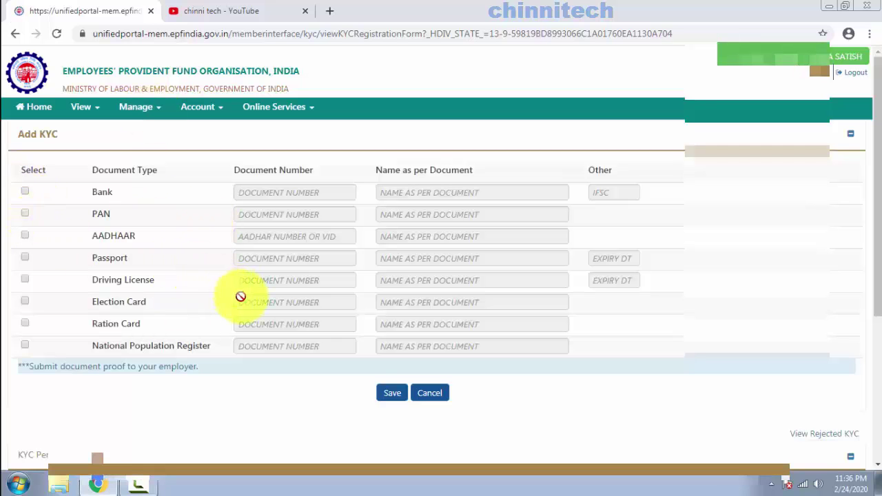
Review the KYC page, ticking and unticking AADHAAR so no document is added.
scroll(296, 318, "down", 2)
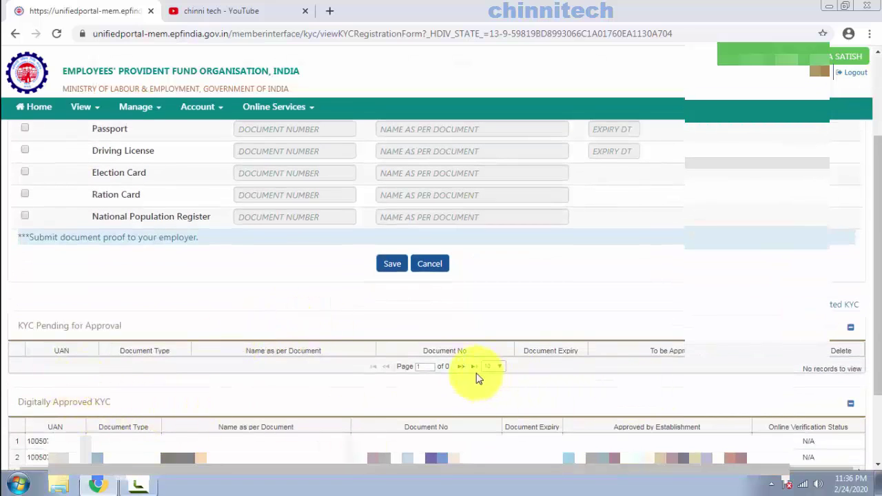
scroll(475, 375, "up", 2)
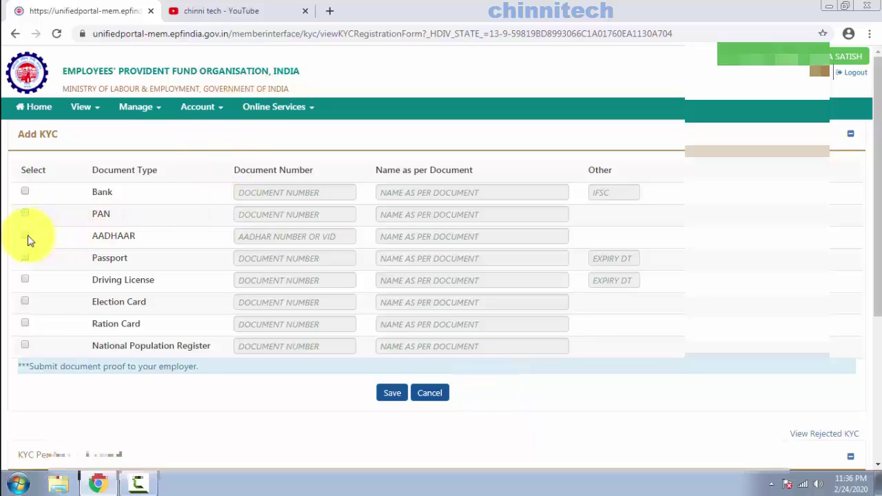
left_click_drag(27, 241, 197, 231)
left_click(479, 230)
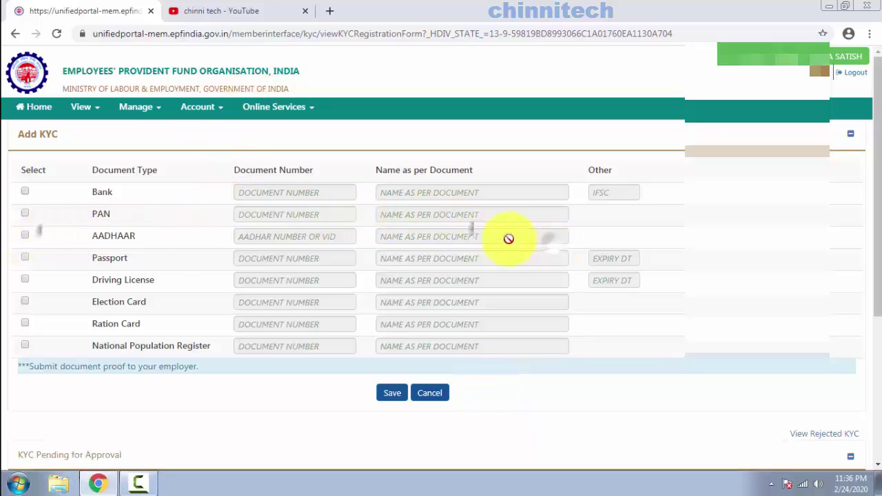
left_click(24, 236)
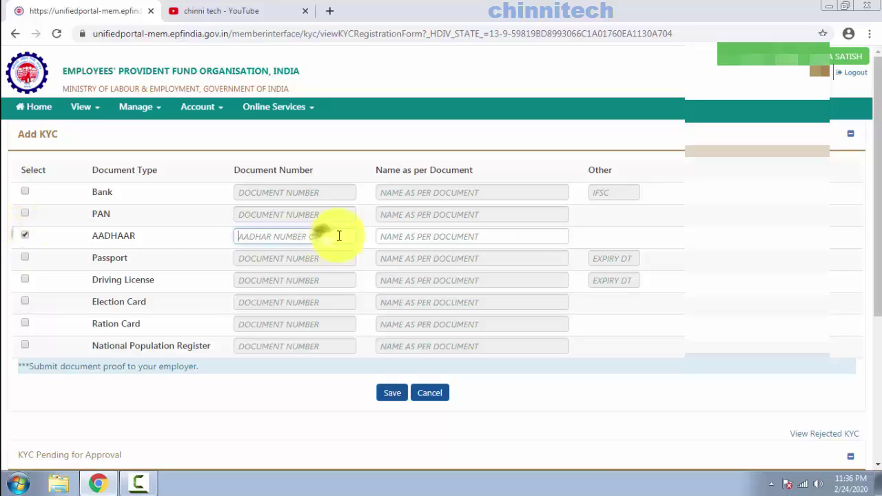
left_click(517, 237)
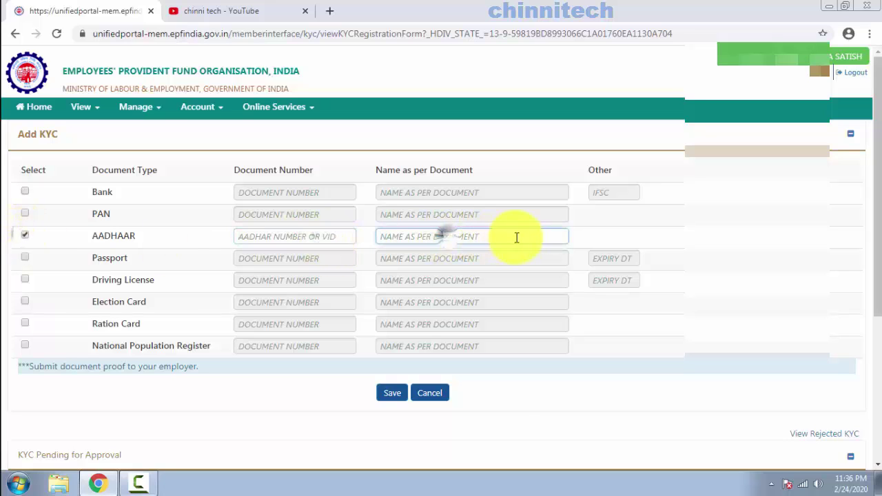
left_click(25, 235)
left_click(263, 110)
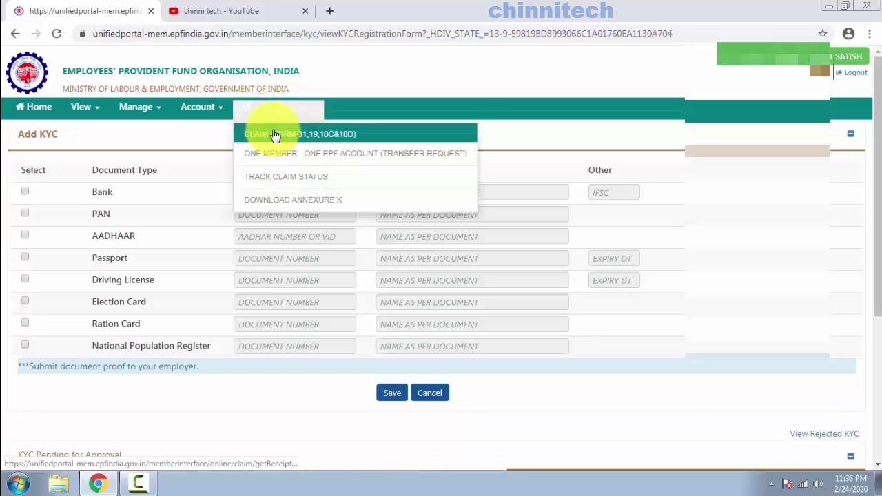
Open the Online Claim (Form 31, 19, 10C & 10D) page and read its heading.
left_click(275, 135)
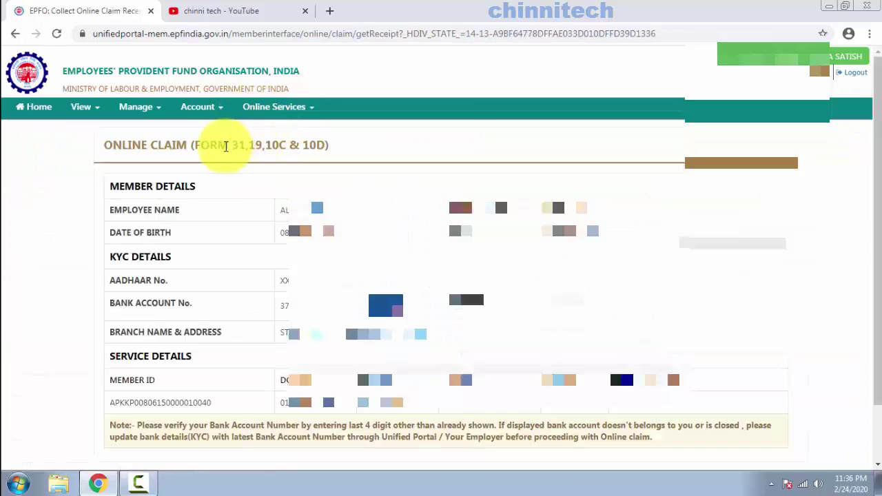
left_click_drag(99, 148, 327, 145)
left_click_drag(256, 148, 196, 146)
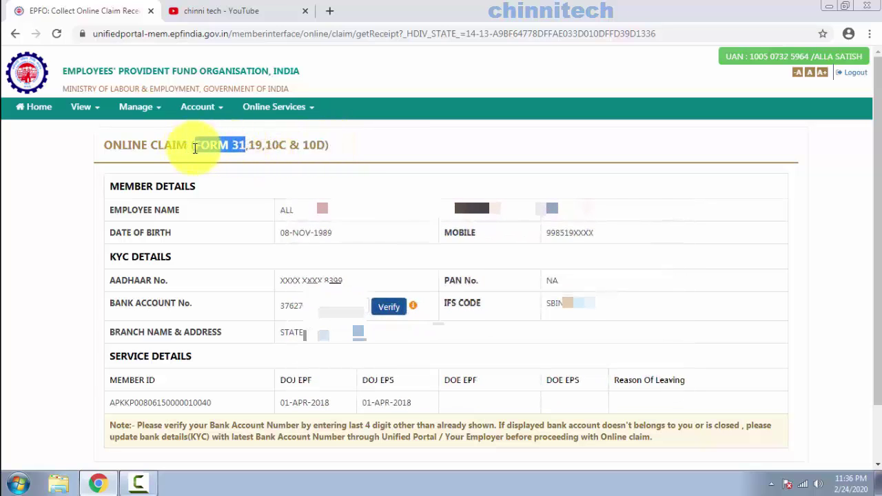
left_click(261, 161)
left_click_drag(250, 147, 335, 158)
scroll(341, 306, "down", 2)
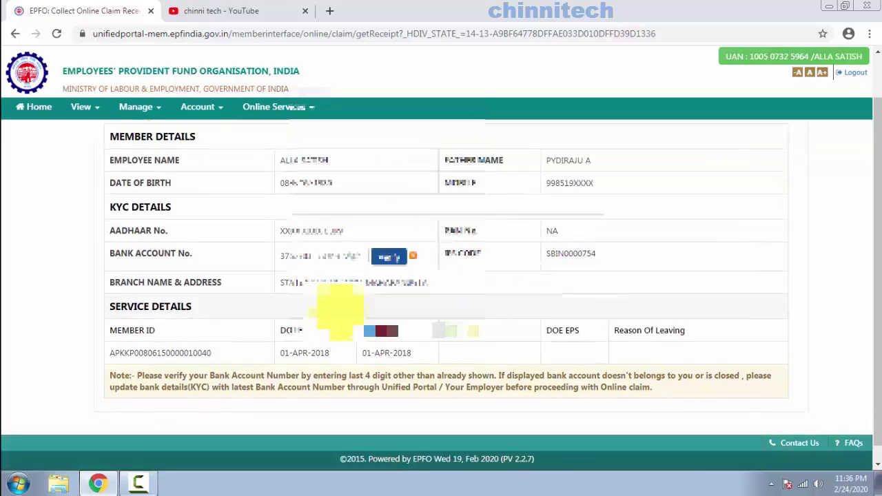
scroll(277, 236, "up", 2)
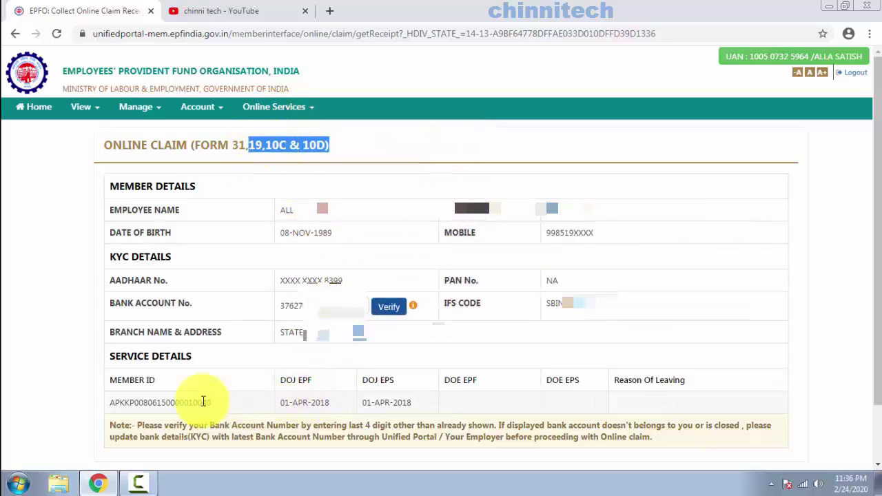
Review the member details, including Member ID, DOE EPS and Reason Of Leaving.
left_click(117, 380)
double_click(117, 380)
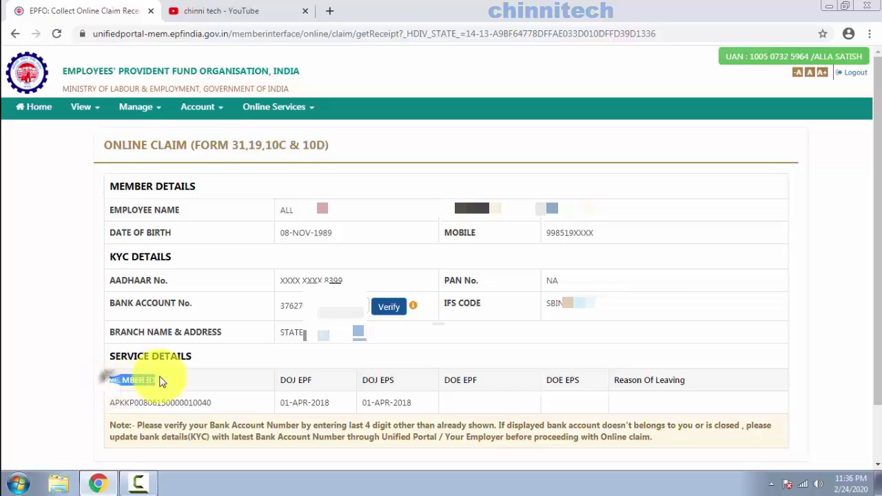
left_click(158, 392)
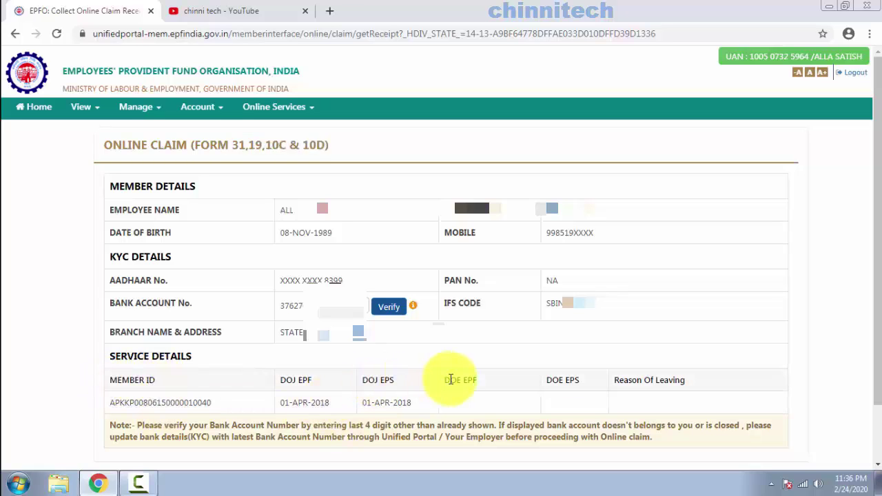
left_click_drag(543, 380, 713, 388)
left_click(634, 412)
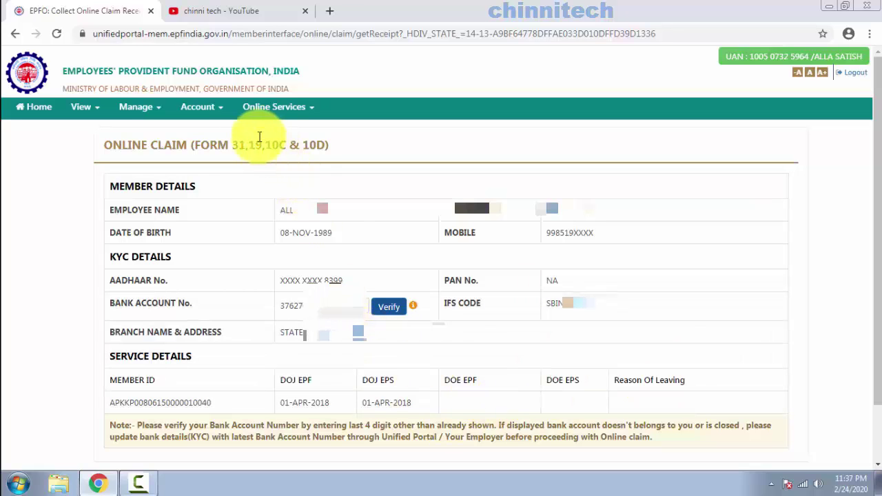
left_click_drag(246, 143, 330, 145)
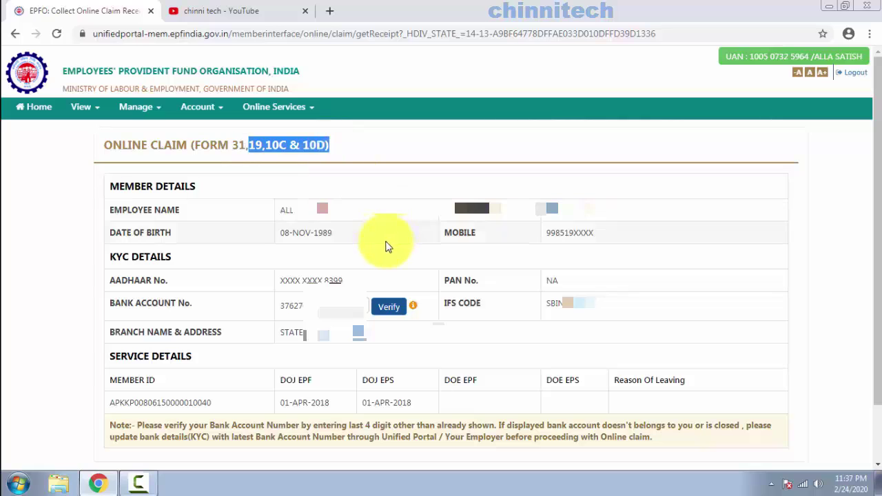
left_click(492, 417)
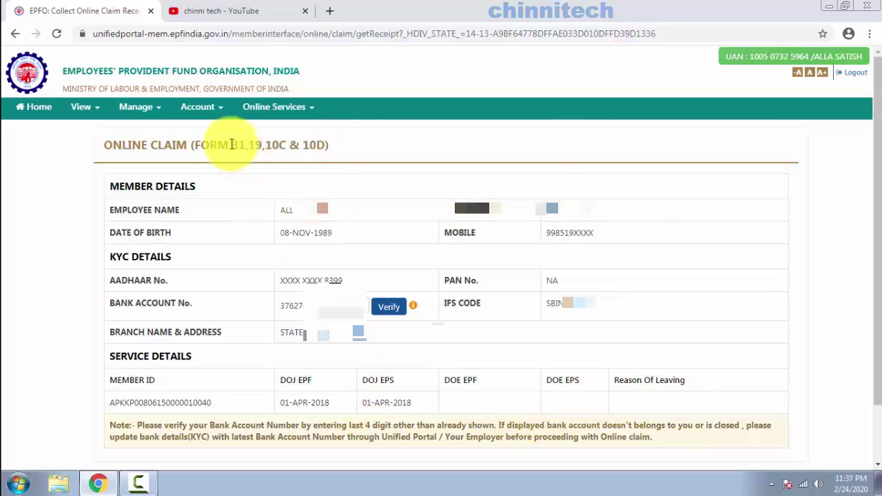
left_click_drag(196, 145, 246, 144)
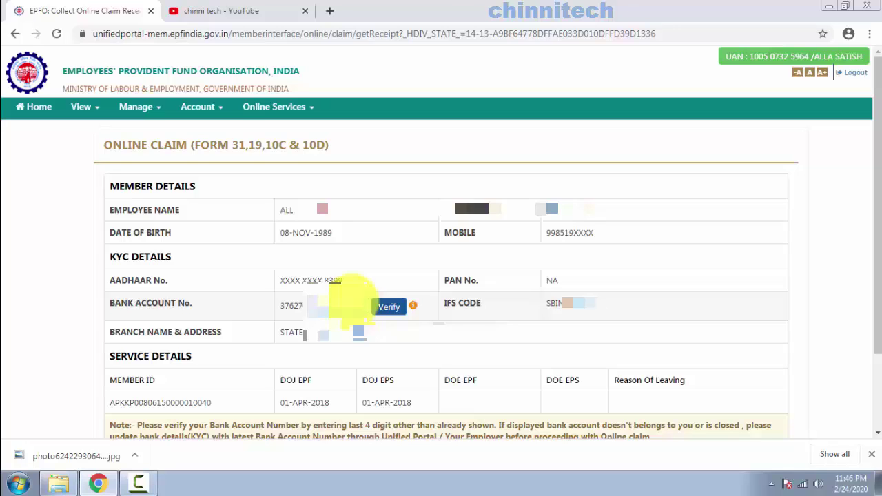
Verify the linked bank account and accept the claim undertaking with Yes.
left_click(384, 310)
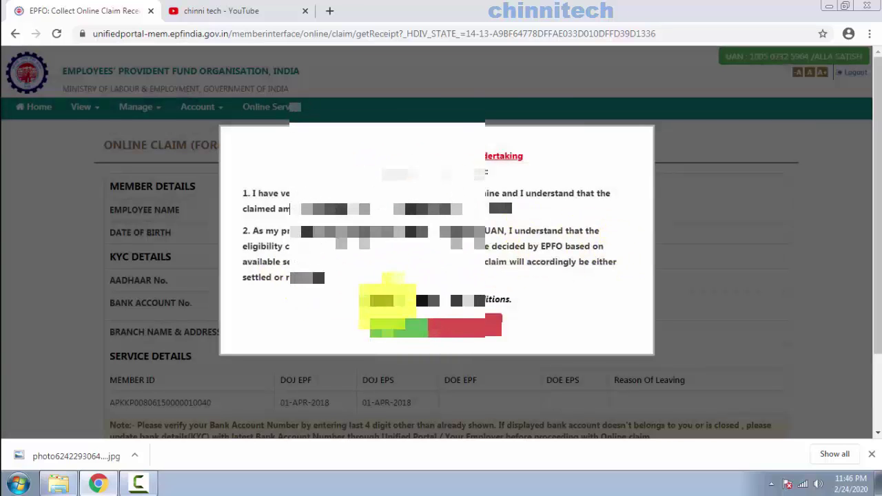
left_click(404, 330)
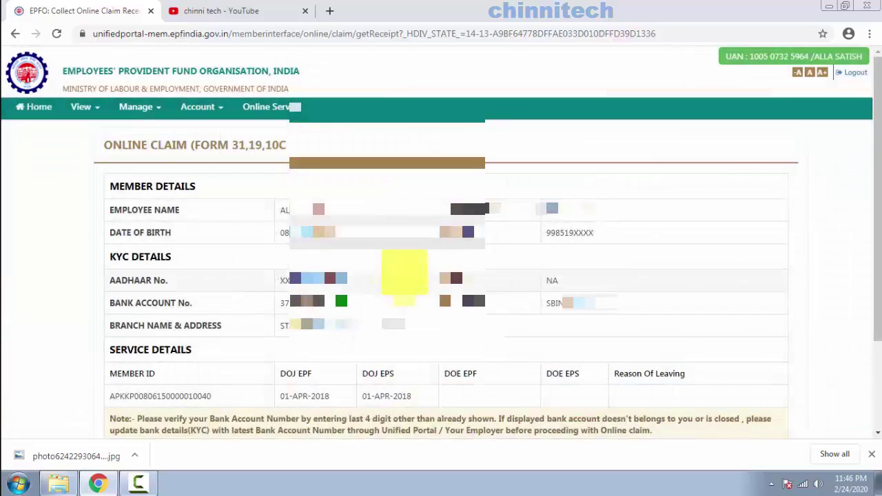
scroll(399, 300, "down", 1)
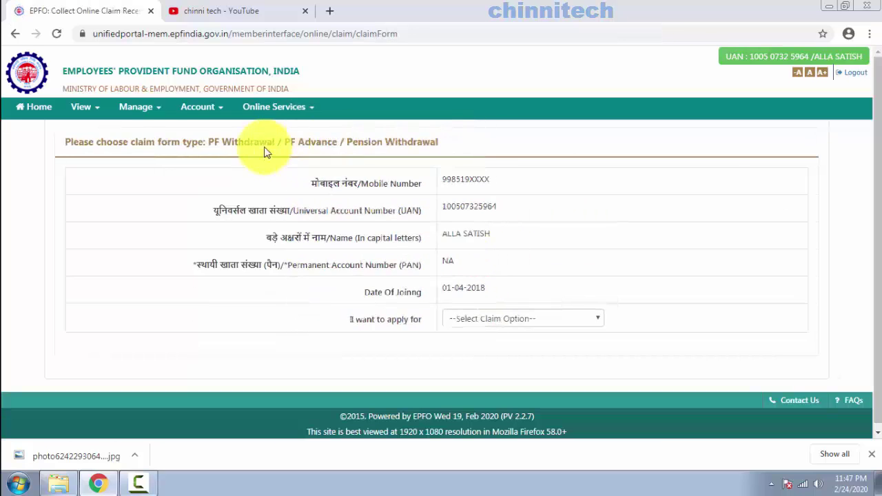
Select PF ADVANCE (FORM-31) in the 'I want to apply for' dropdown.
left_click_drag(66, 142, 208, 142)
left_click(454, 152)
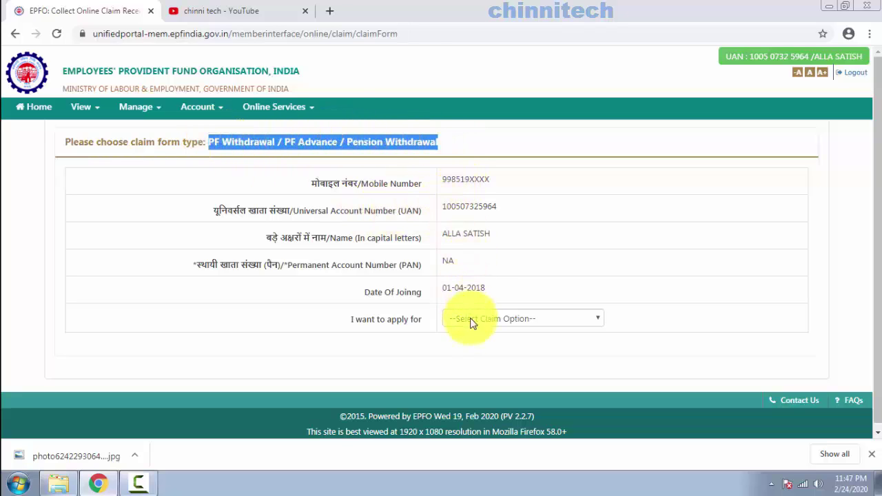
left_click(351, 323)
left_click_drag(352, 323, 508, 322)
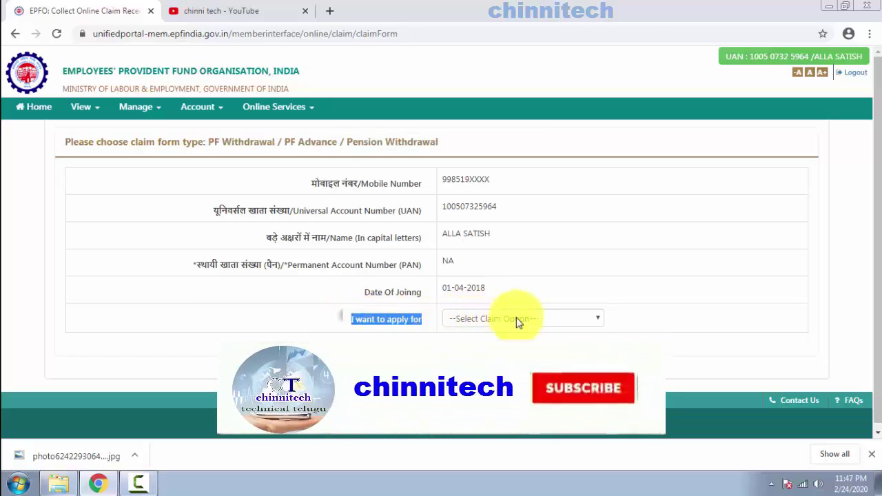
left_click(516, 318)
left_click(517, 322)
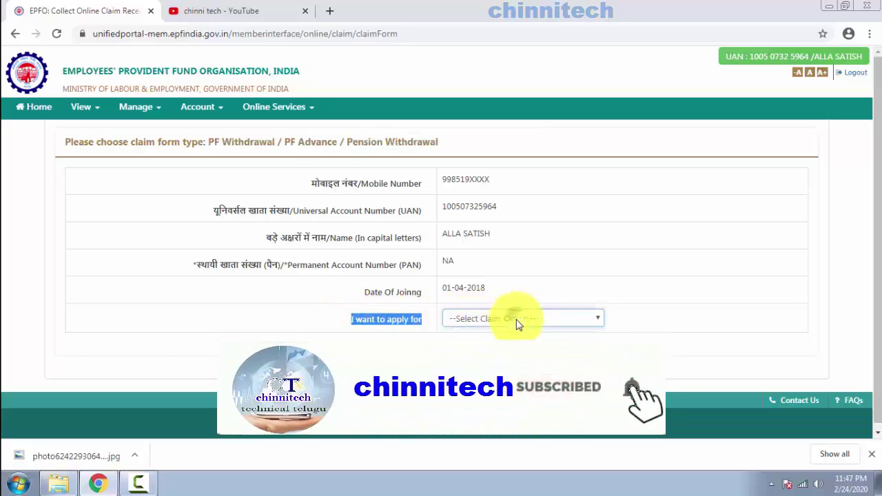
left_click(517, 322)
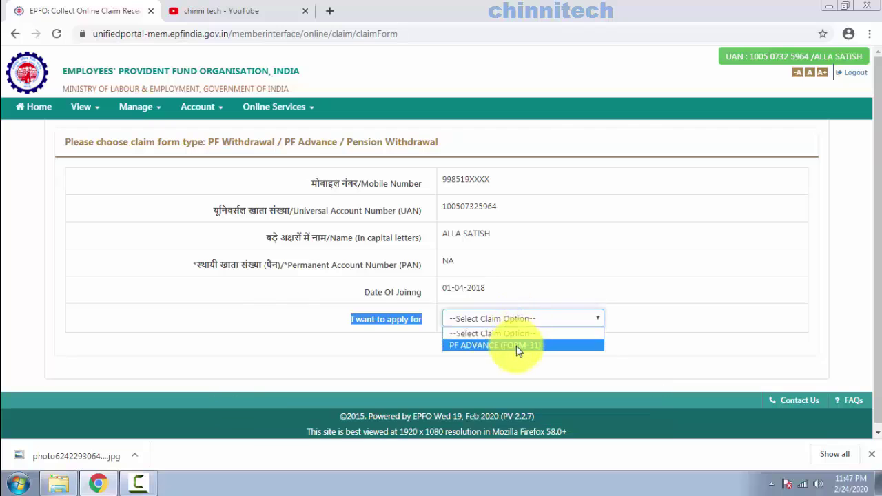
left_click(518, 346)
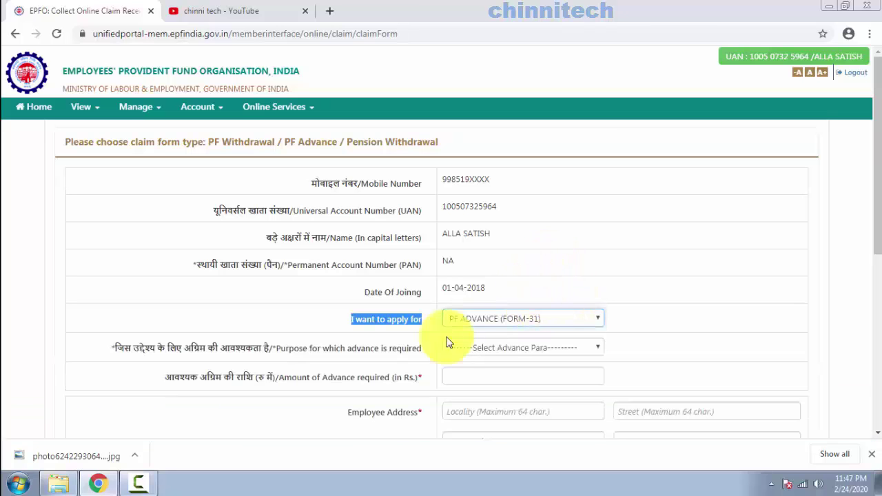
Choose Illness as the purpose of the advance.
scroll(455, 333, "down", 2)
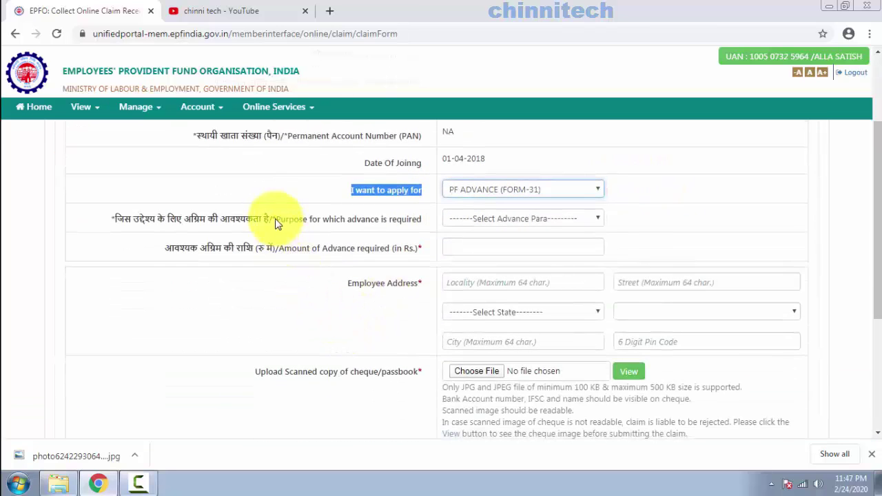
left_click(486, 221)
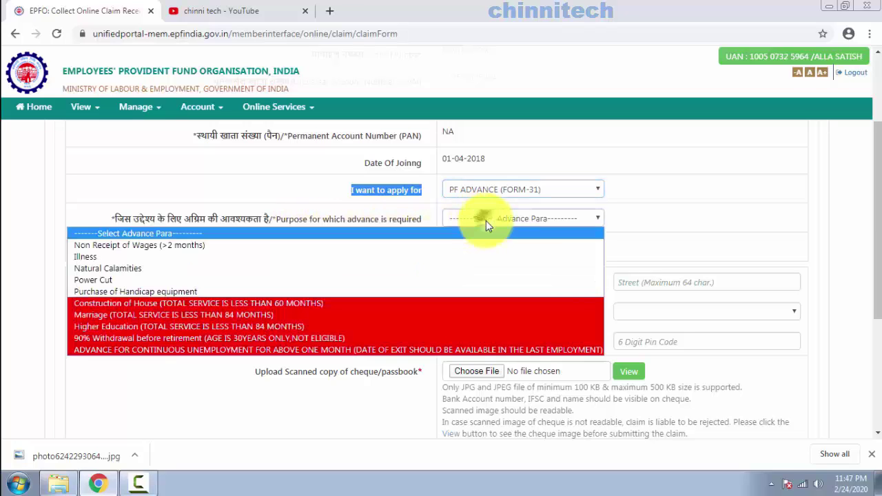
left_click(480, 225)
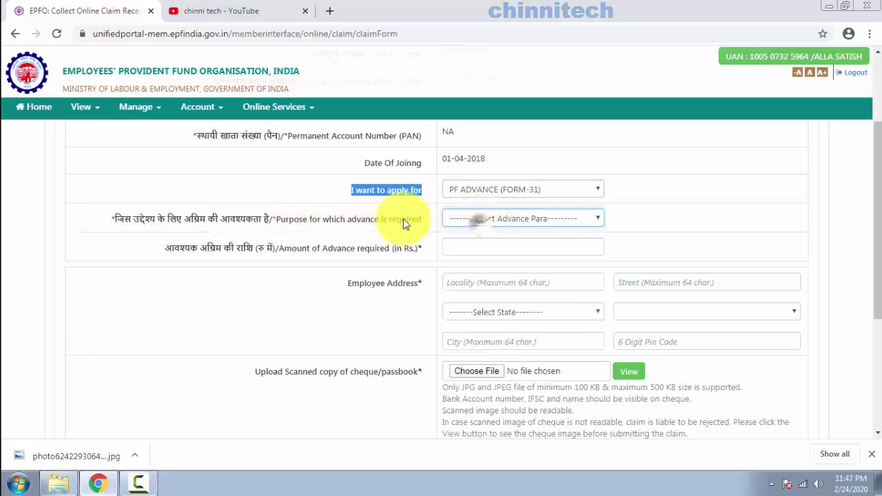
left_click(470, 227)
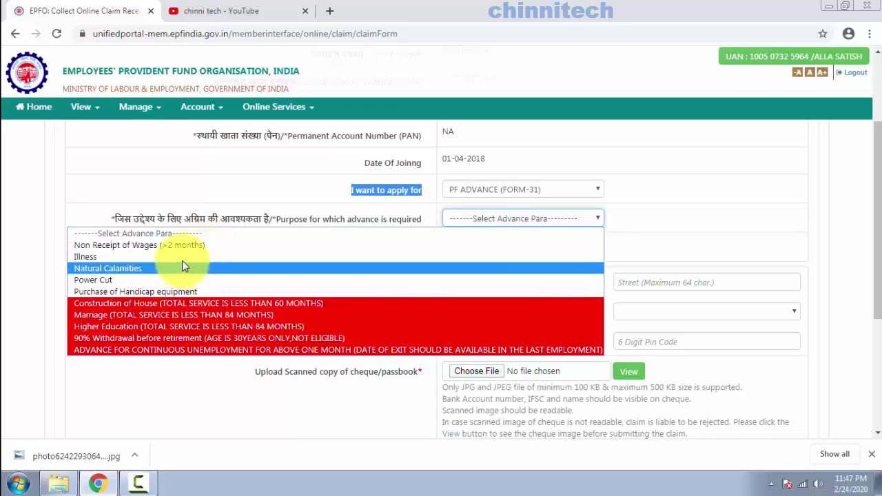
left_click(182, 258)
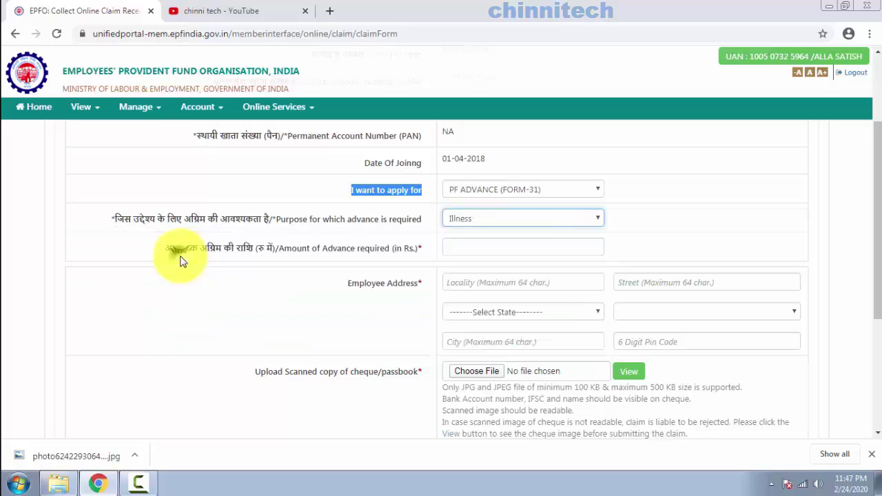
Enter 40000 as the advance amount and fill in the employee's address.
left_click(458, 241)
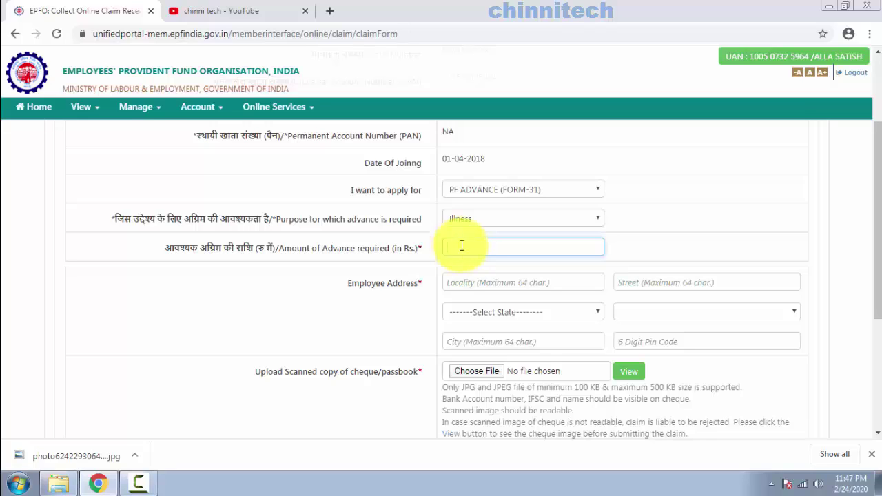
key("Tab")
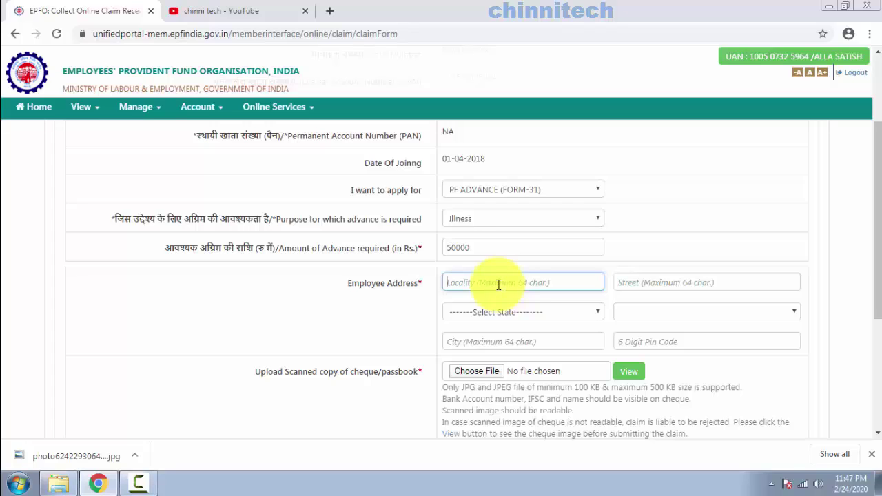
type("2")
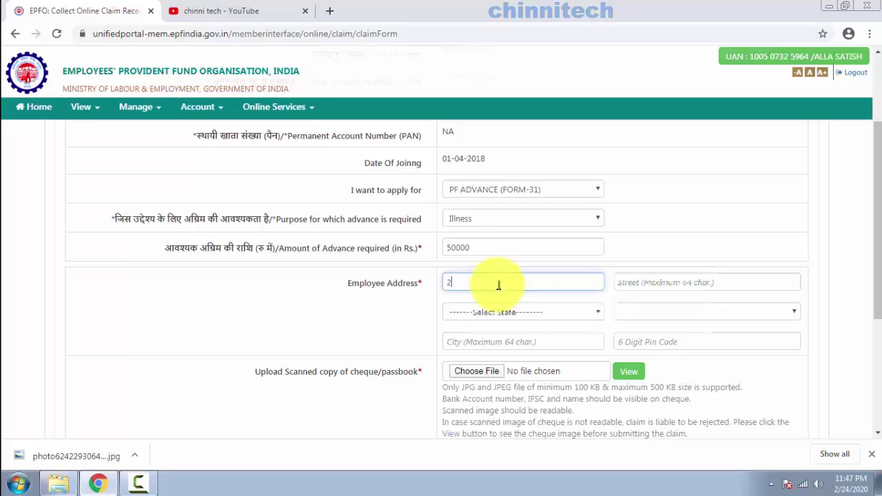
type("-82")
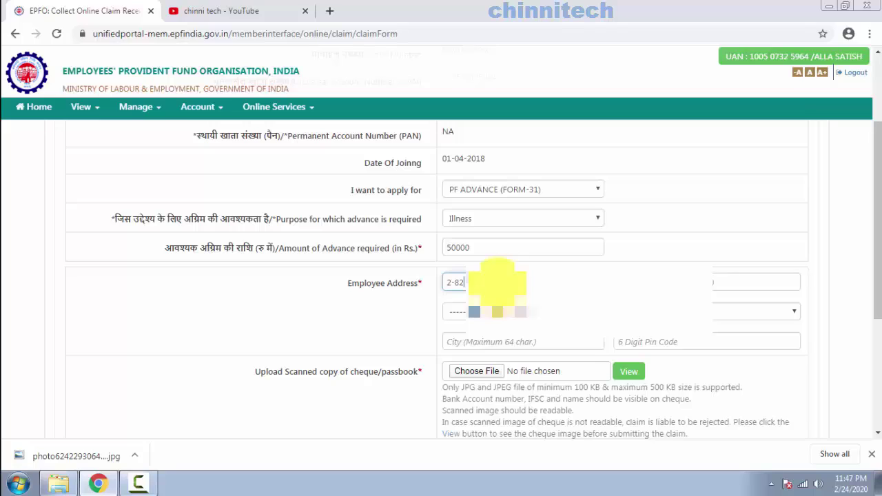
key("shift+Tab")
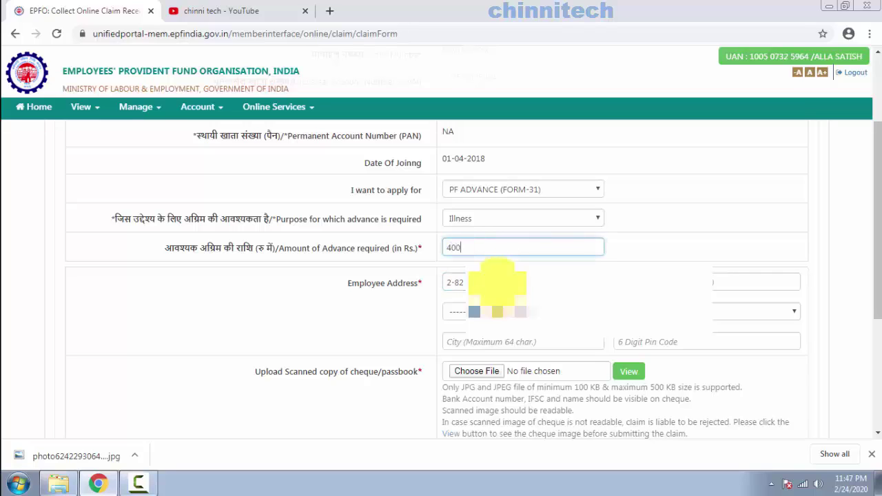
type("40000")
key("Tab")
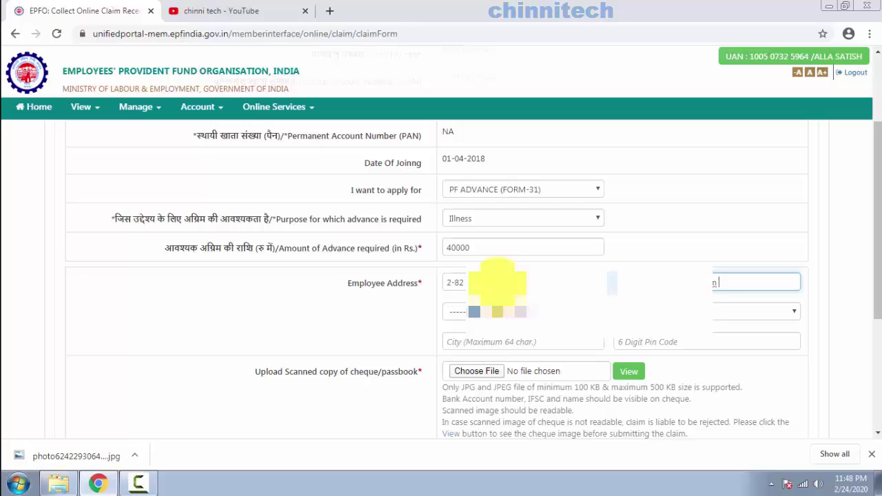
key("Tab")
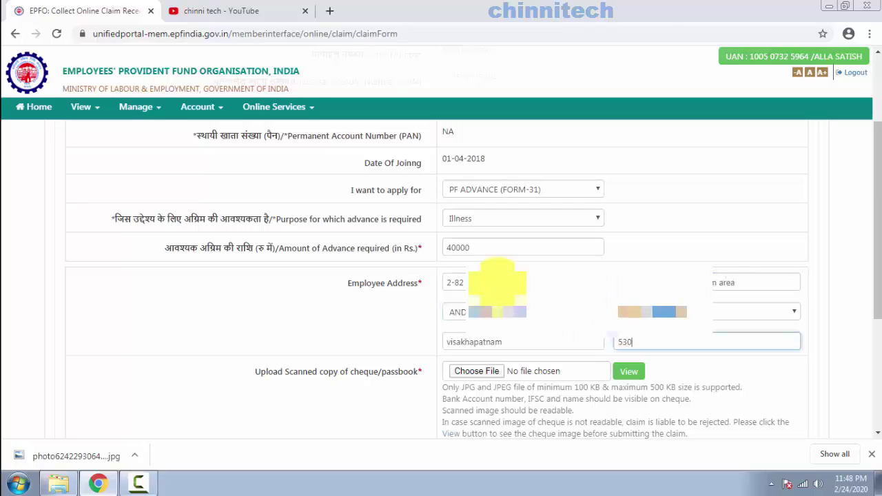
Review the cheque/passbook upload requirement and the accepted file size rule.
left_click(142, 484)
left_click(141, 484)
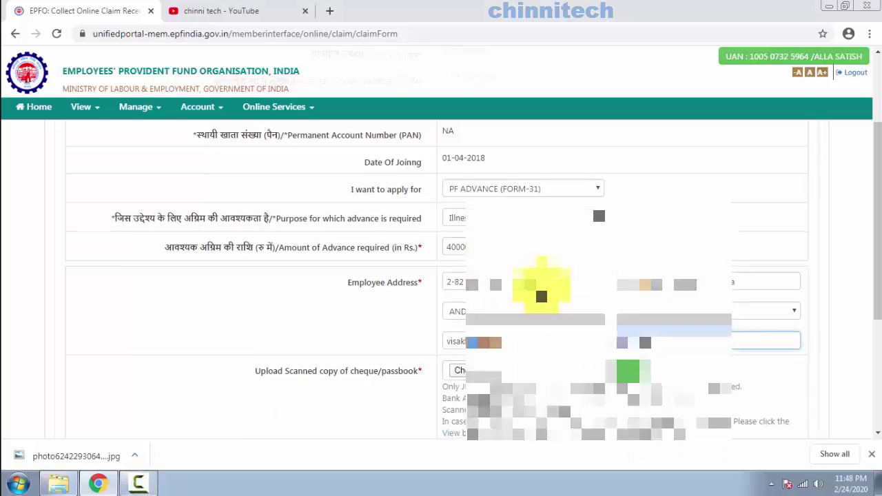
scroll(542, 291, "down", 2)
left_click_drag(255, 246, 415, 250)
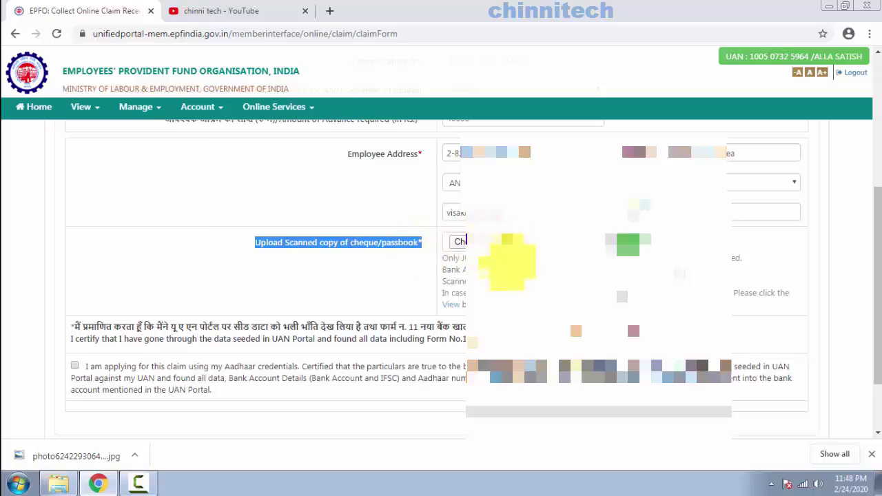
left_click(459, 242)
left_click_drag(672, 261, 736, 258)
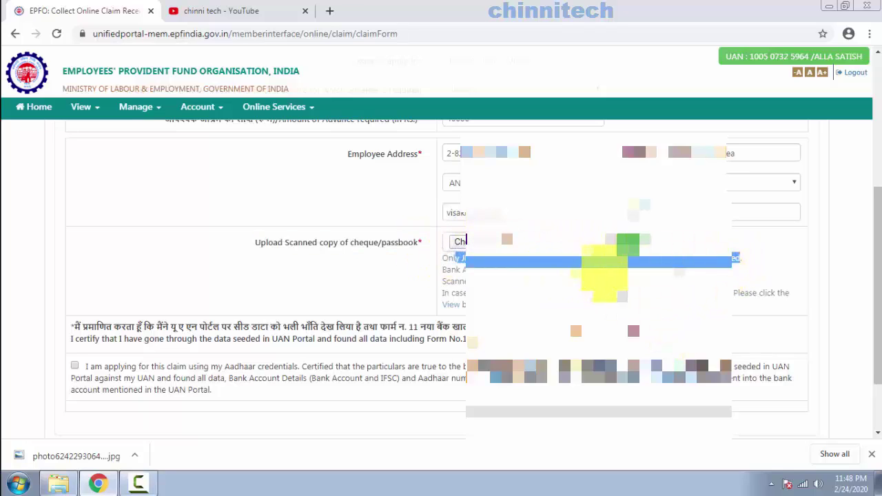
left_click(684, 264)
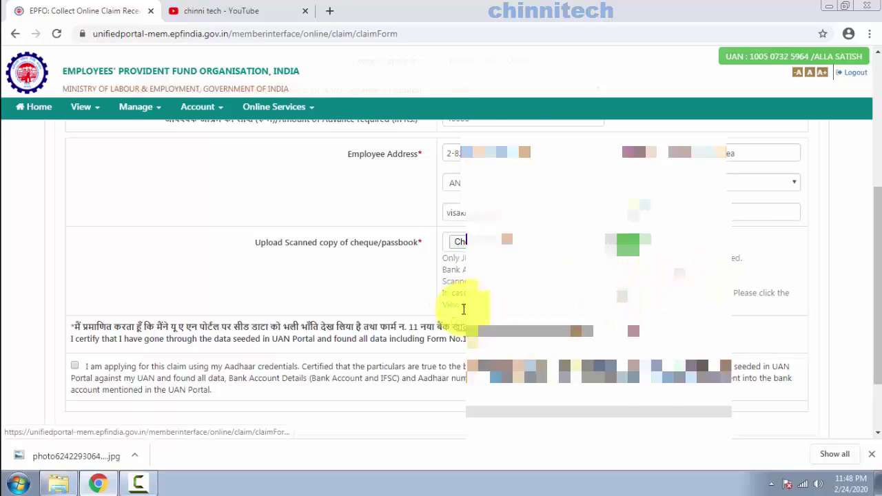
Attempt uploading the current cheque image, dismissing the file-size errors.
left_click(464, 309)
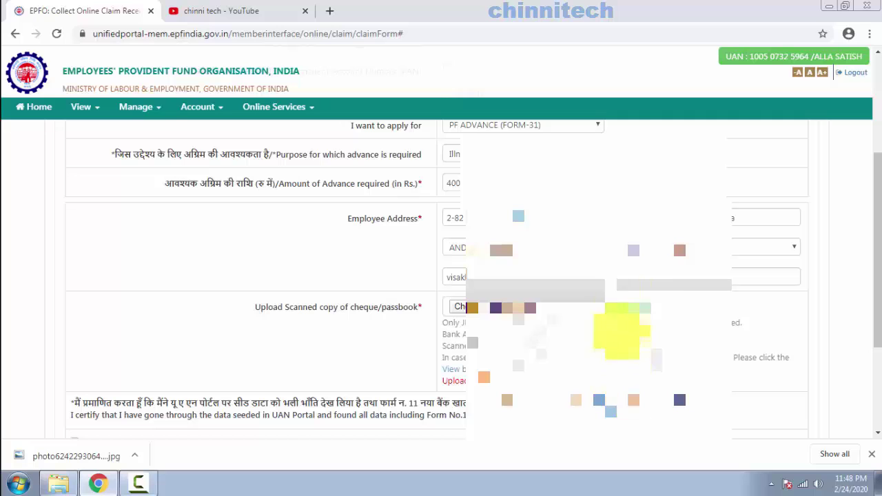
left_click(453, 376)
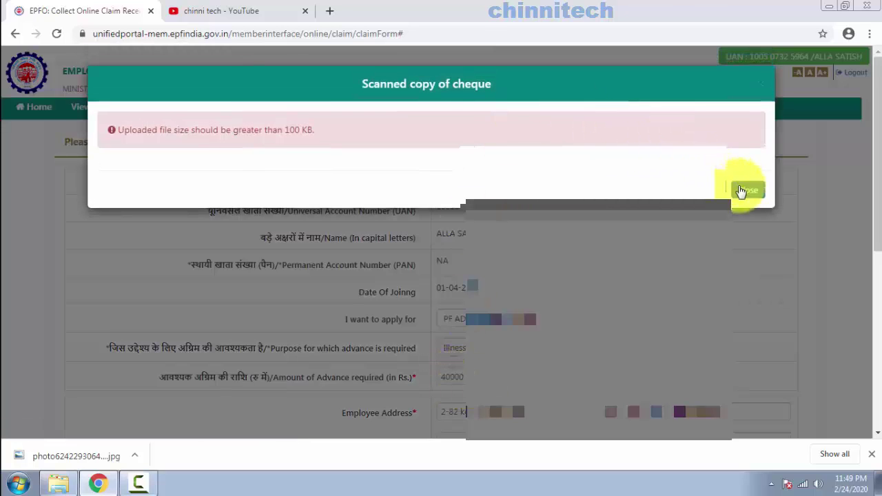
left_click(745, 191)
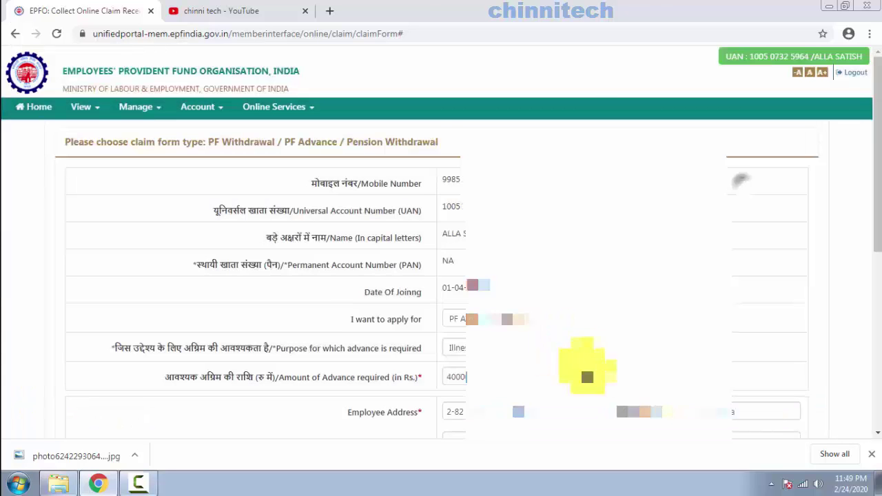
scroll(587, 370, "down", 4)
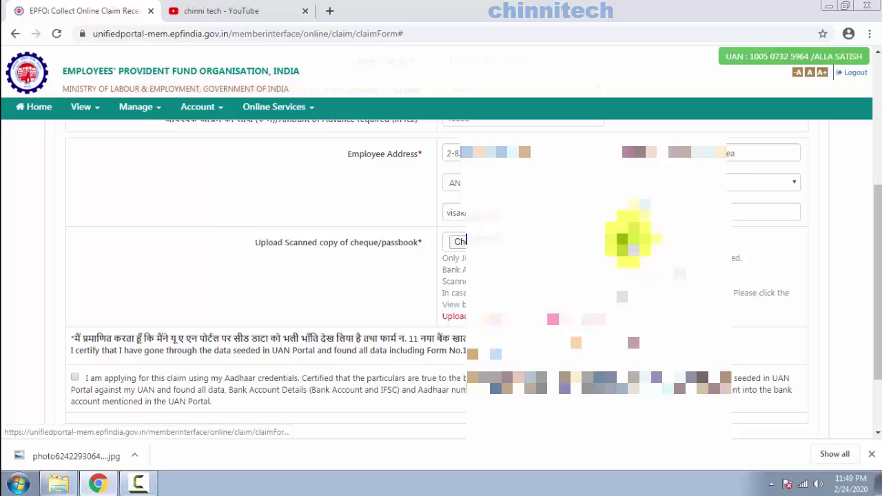
left_click(626, 240)
left_click(743, 191)
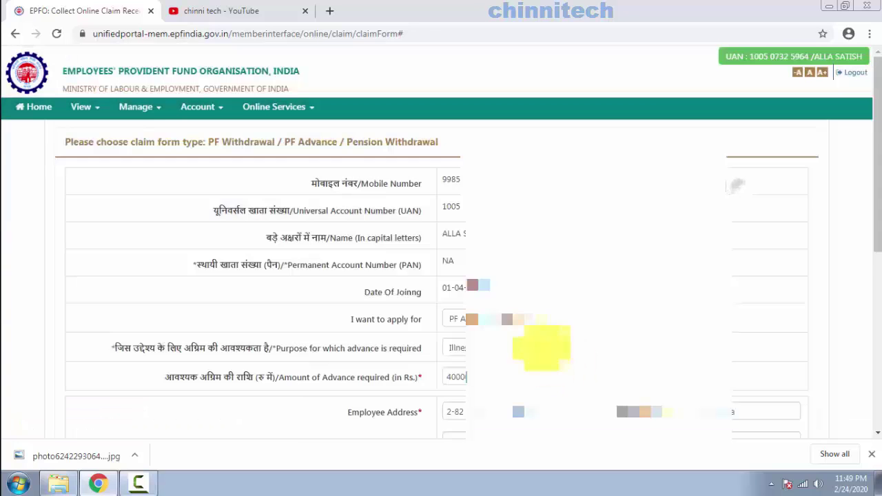
scroll(537, 338, "down", 4)
Attach the chq image from Desktop and close its preview.
left_click(460, 242)
left_click(164, 119)
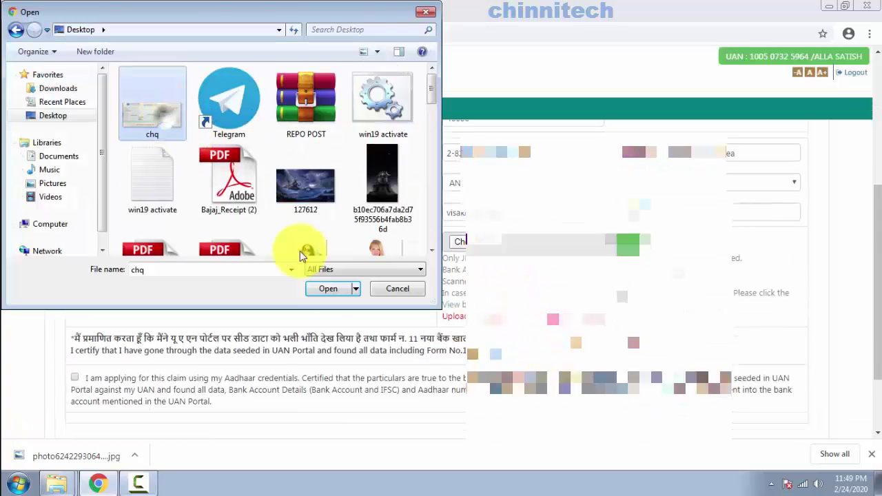
left_click(328, 288)
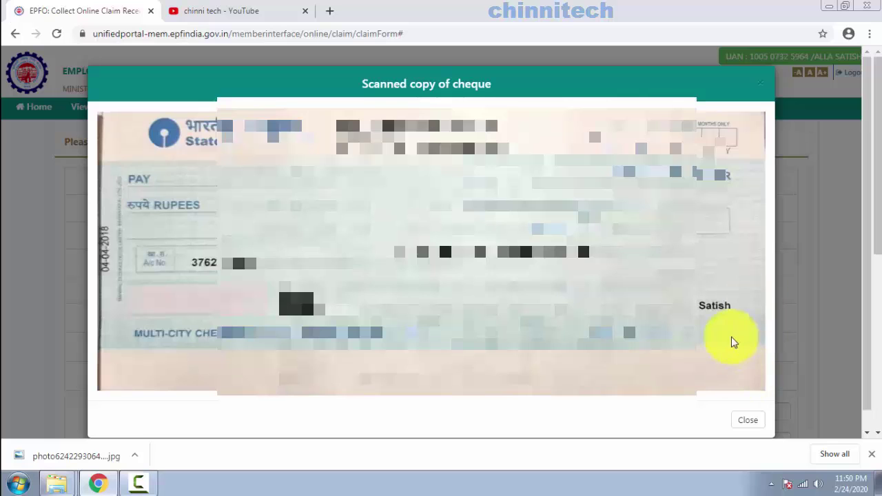
left_click(754, 422)
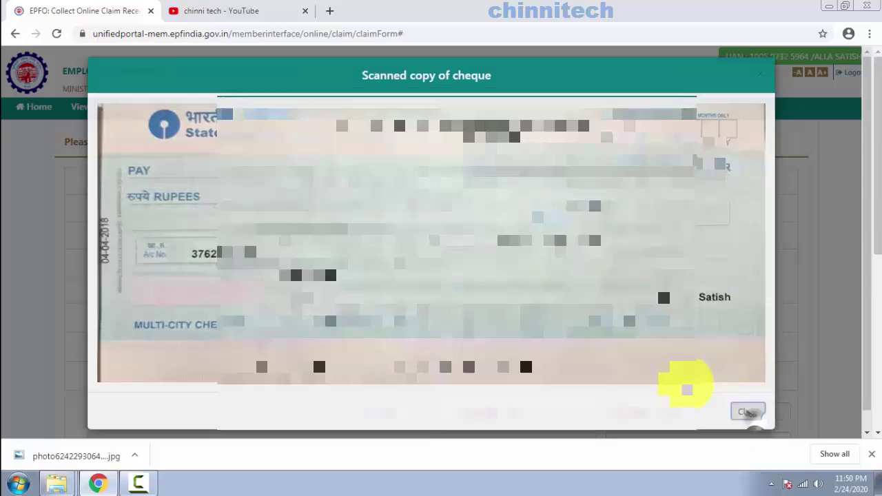
scroll(544, 318, "down", 5)
scroll(565, 331, "down", 3)
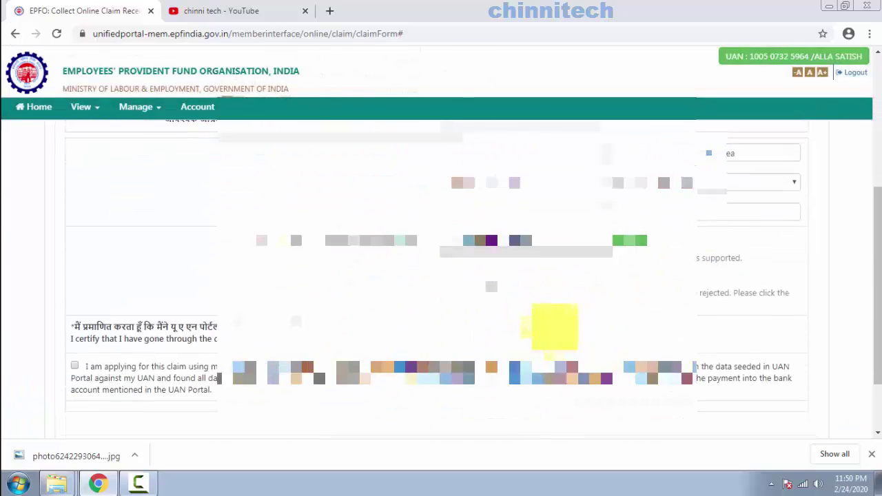
Tick the Aadhaar consent declaration and read the certification statement.
left_click(76, 368)
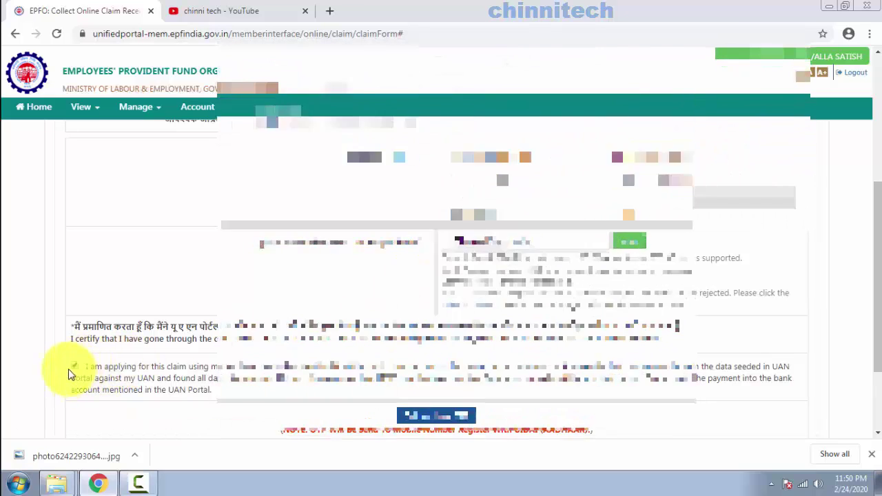
left_click_drag(71, 335, 698, 339)
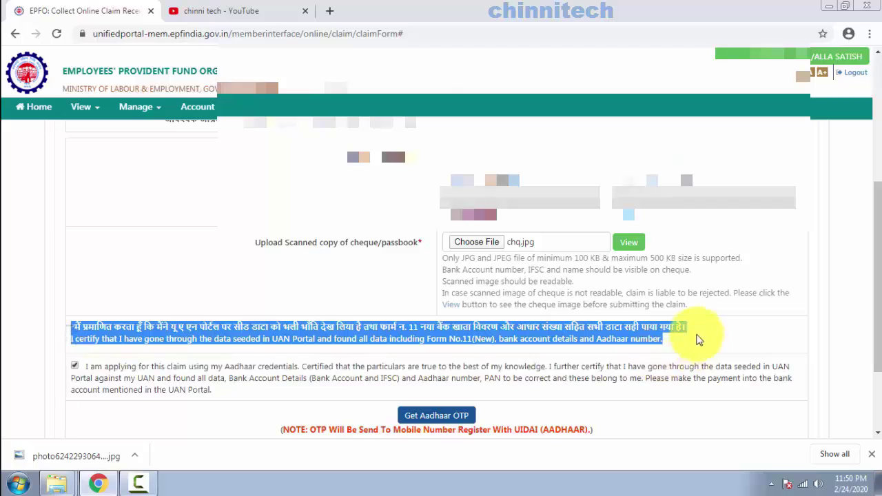
left_click(696, 338)
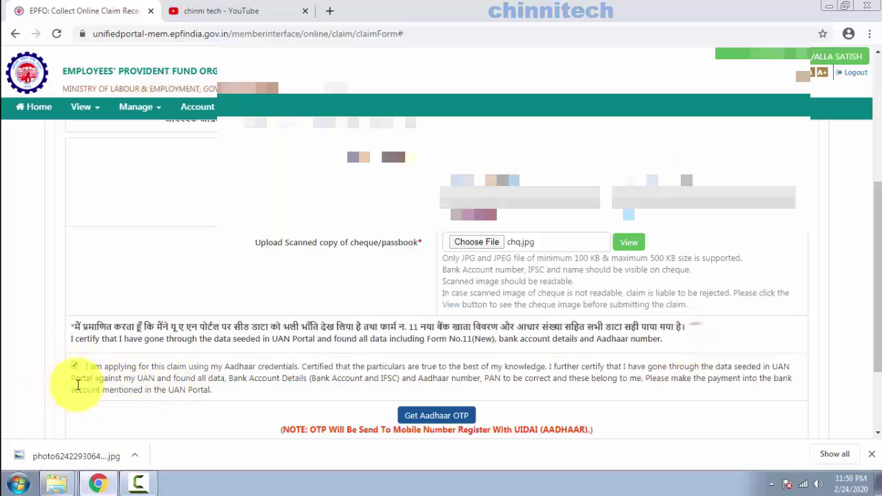
left_click_drag(86, 371, 235, 392)
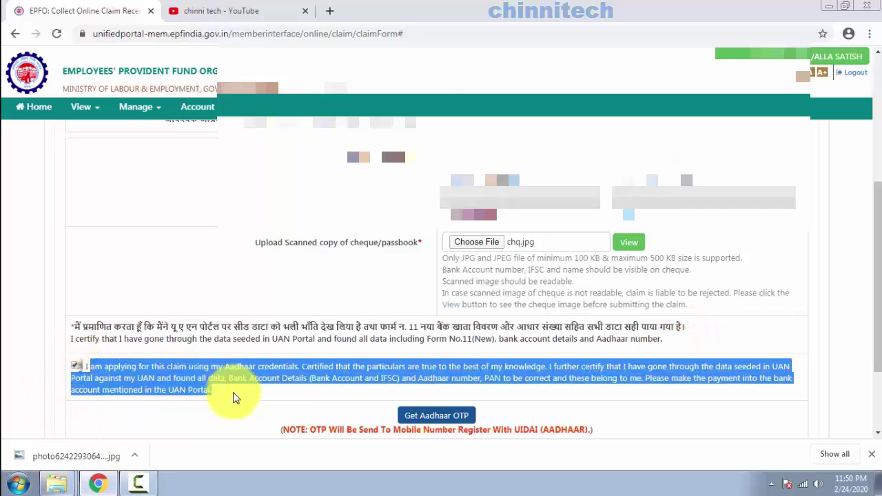
left_click(236, 395)
Request the Aadhaar OTP, validate it and submit the claim form.
left_click(427, 416)
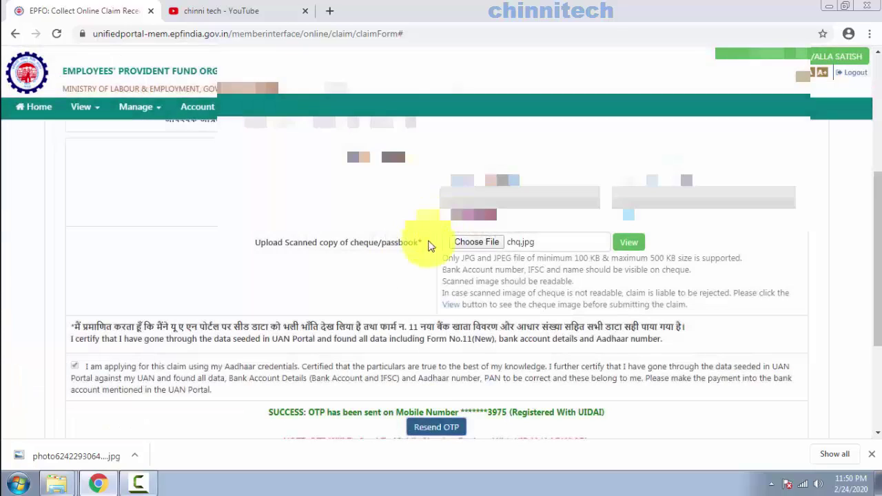
scroll(434, 383, "down", 2)
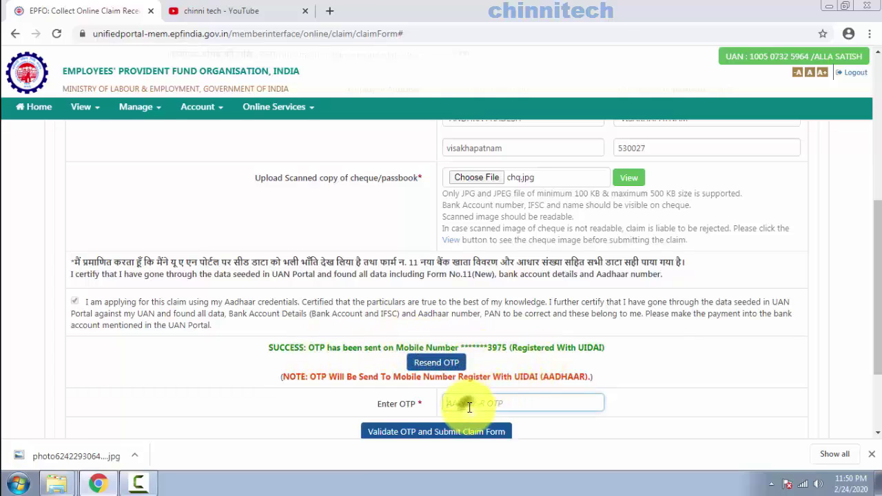
scroll(470, 408, "down", 1)
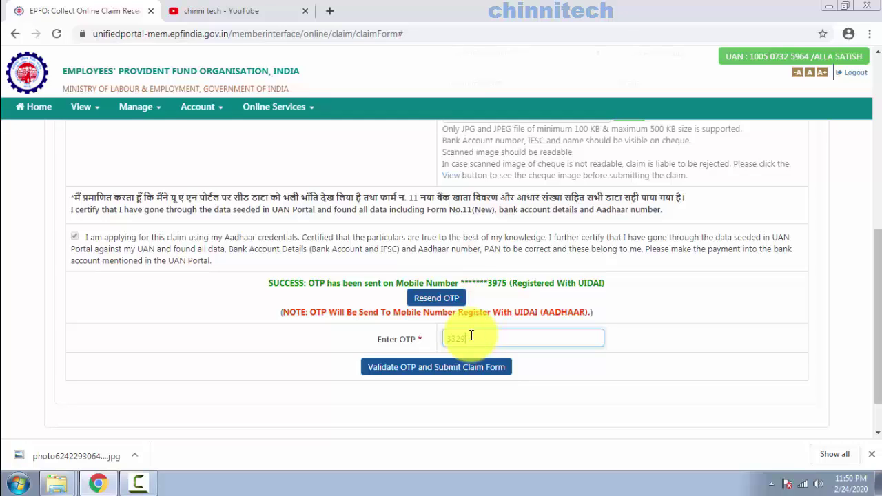
left_click(416, 366)
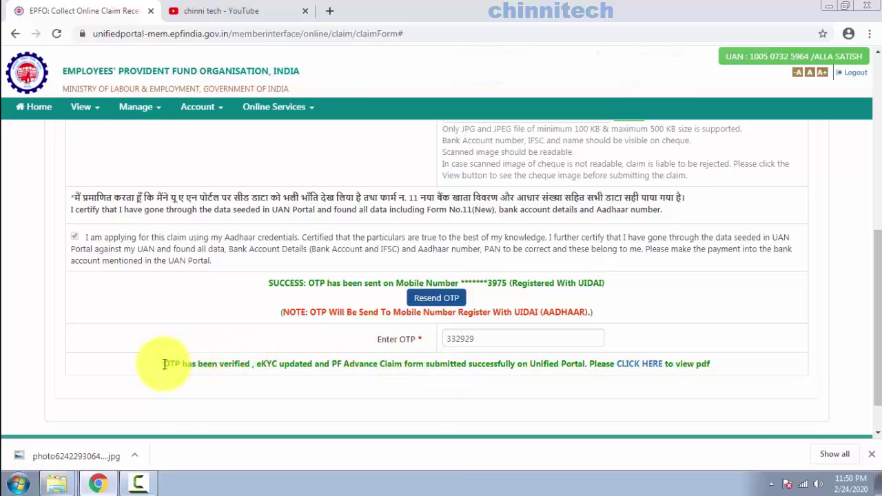
left_click_drag(164, 364, 650, 368)
Open the submitted claim PDF and scroll through its pages.
left_click(650, 368)
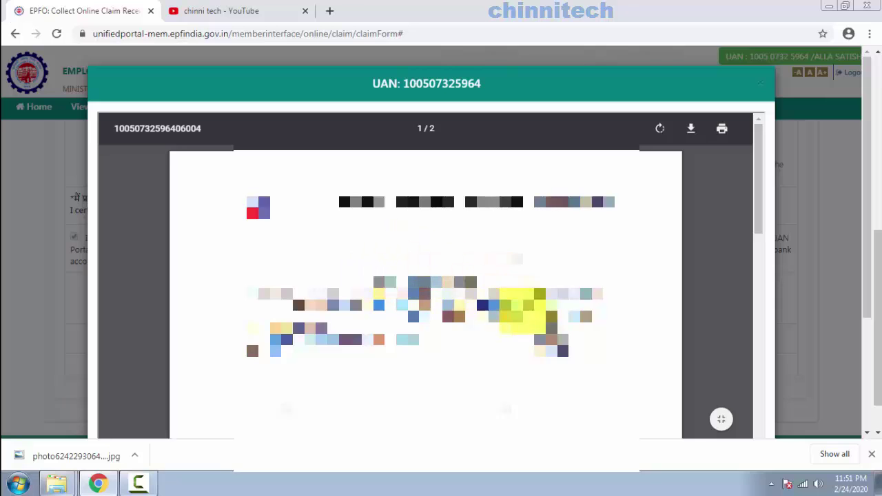
scroll(531, 313, "down", 2)
scroll(551, 334, "down", 1)
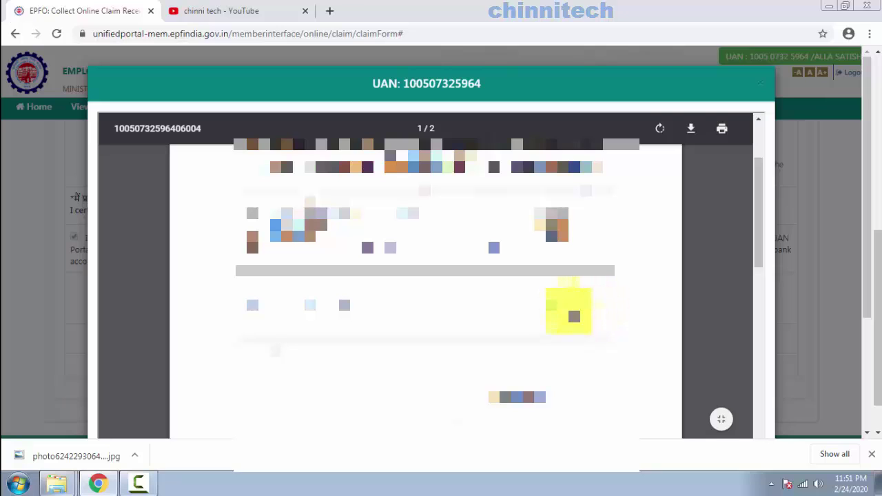
scroll(576, 359, "down", 3)
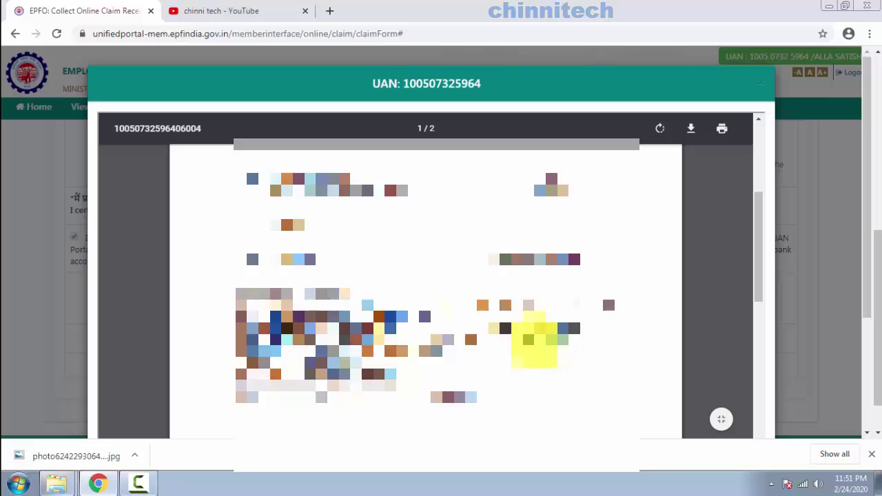
scroll(428, 290, "down", 10)
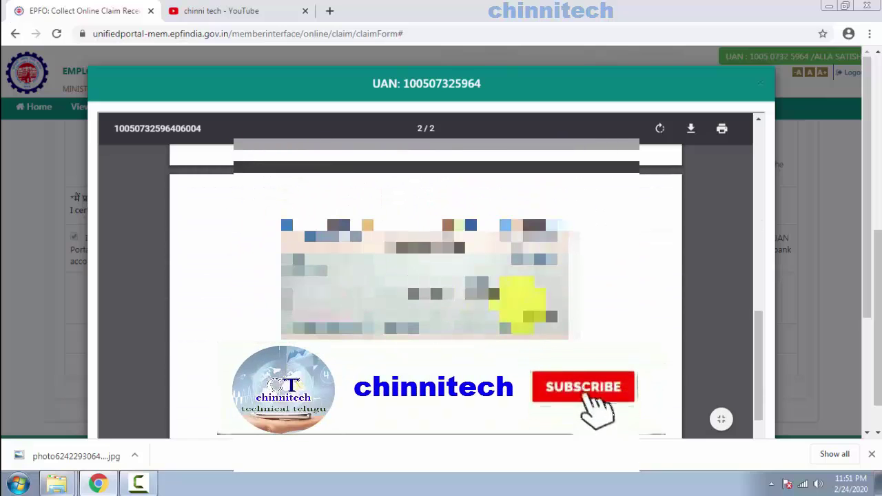
scroll(427, 289, "down", 5)
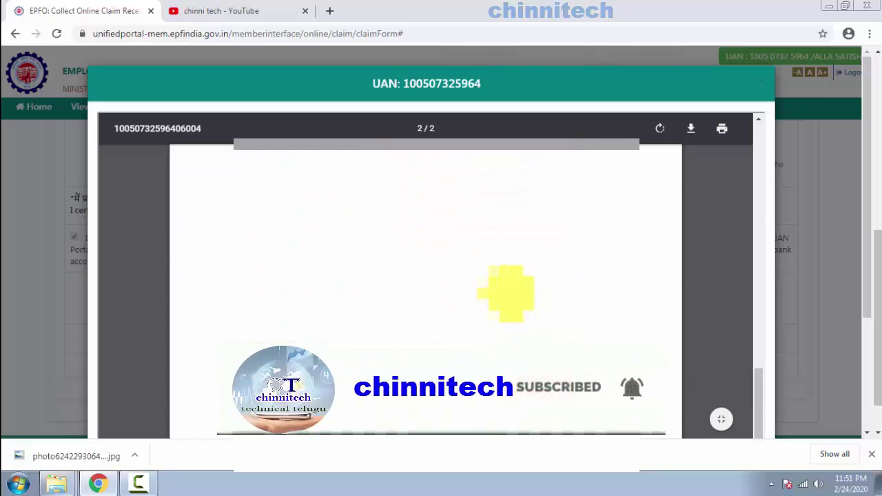
scroll(507, 293, "up", 5)
Download the PDF as 'pf clime form 31' and close the viewer.
left_click(691, 128)
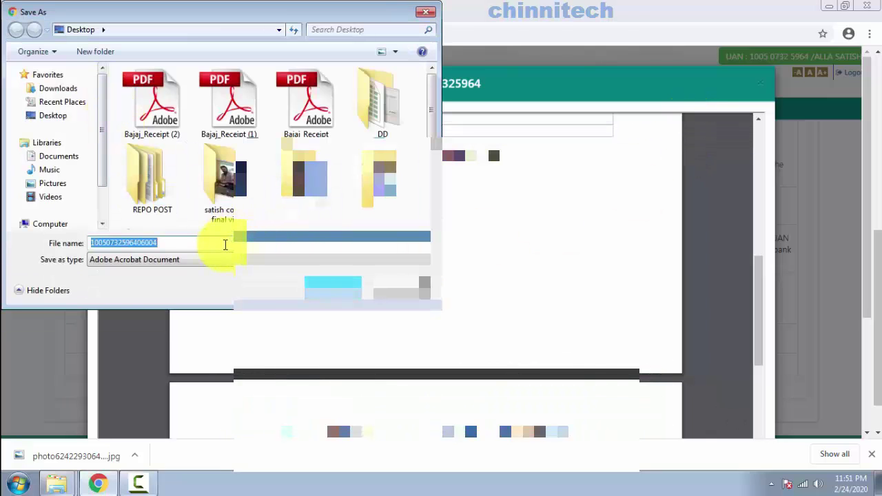
type("pf clime form")
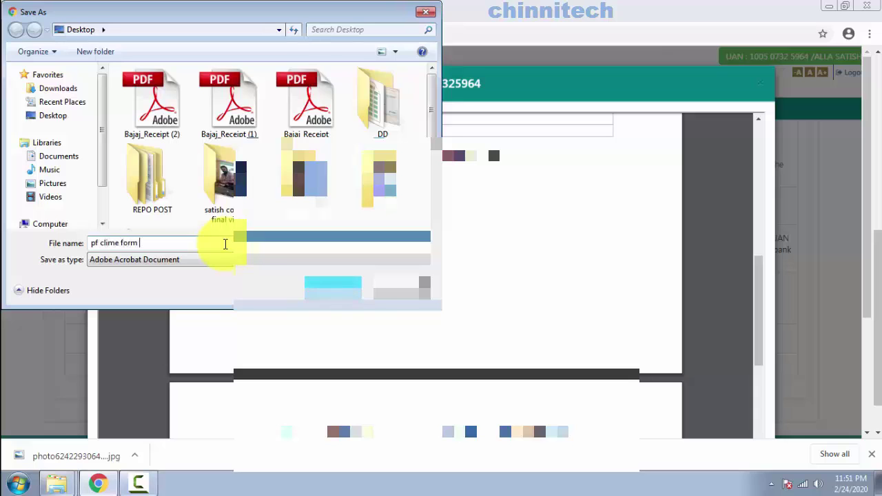
type(" 31")
key("Return")
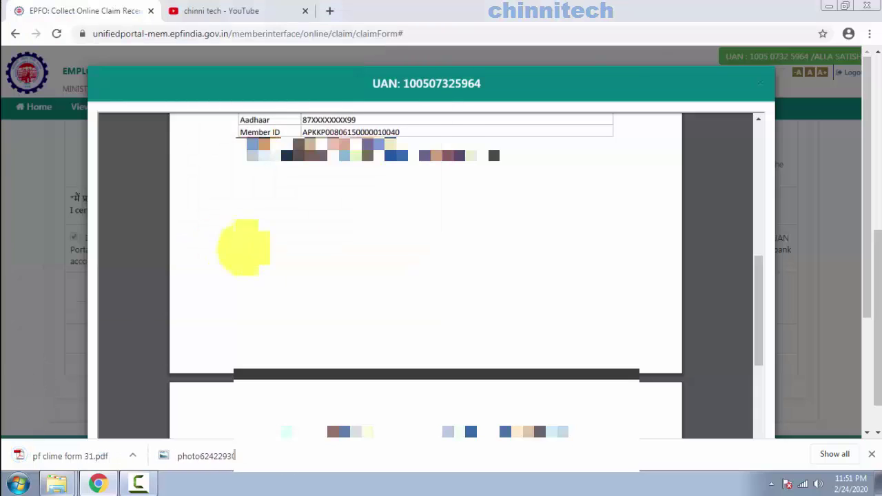
left_click(761, 86)
scroll(404, 237, "up", 10)
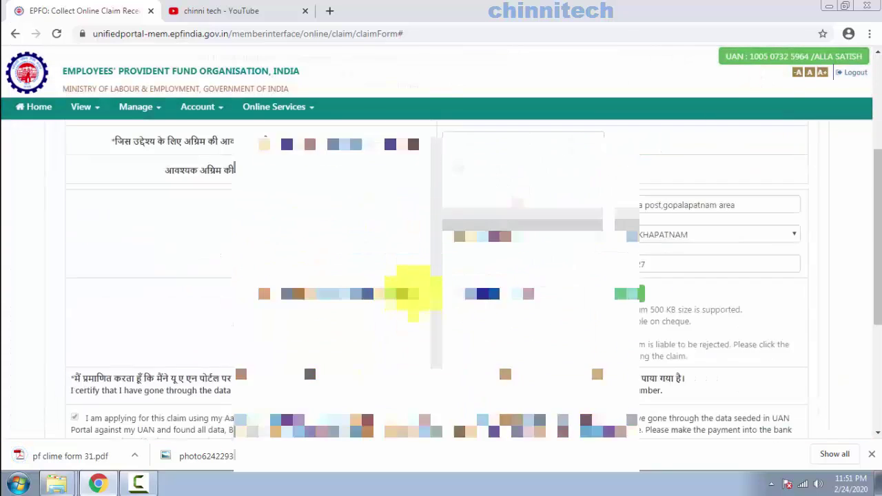
Open Track Claim Status and check that the new Form-31 claim reads Online Claim Submitted at Portal.
left_click(274, 109)
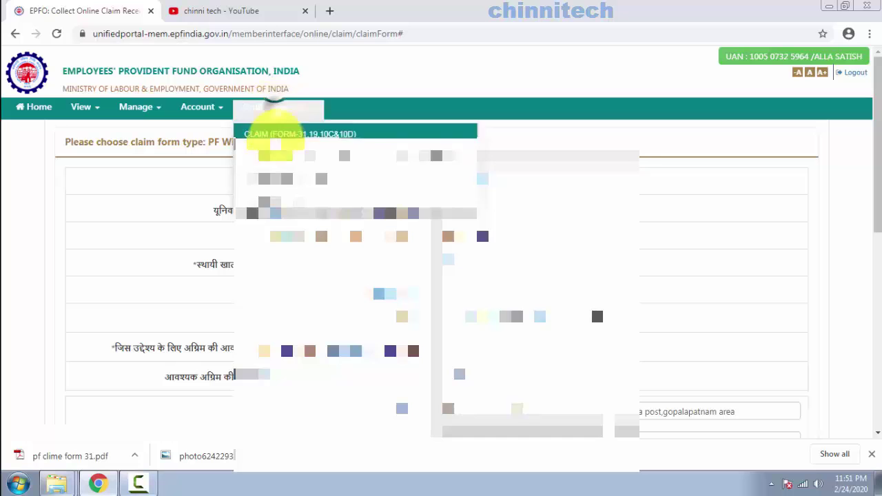
left_click(285, 177)
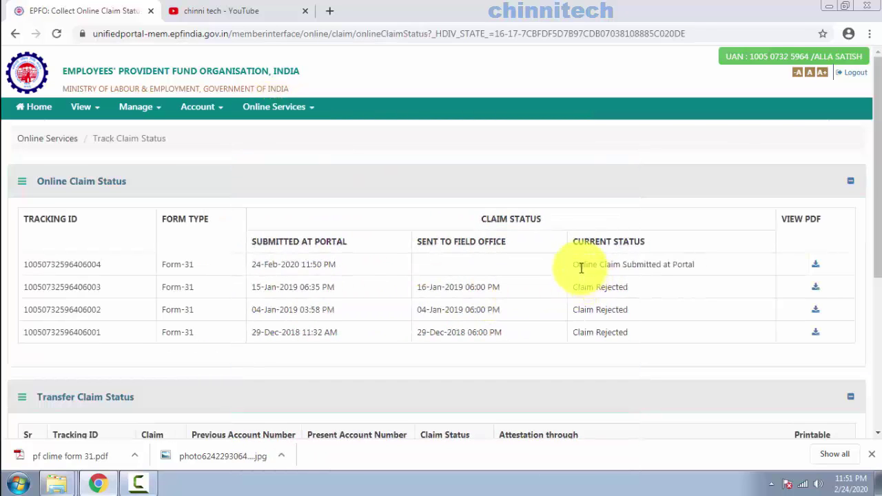
left_click_drag(574, 267, 723, 270)
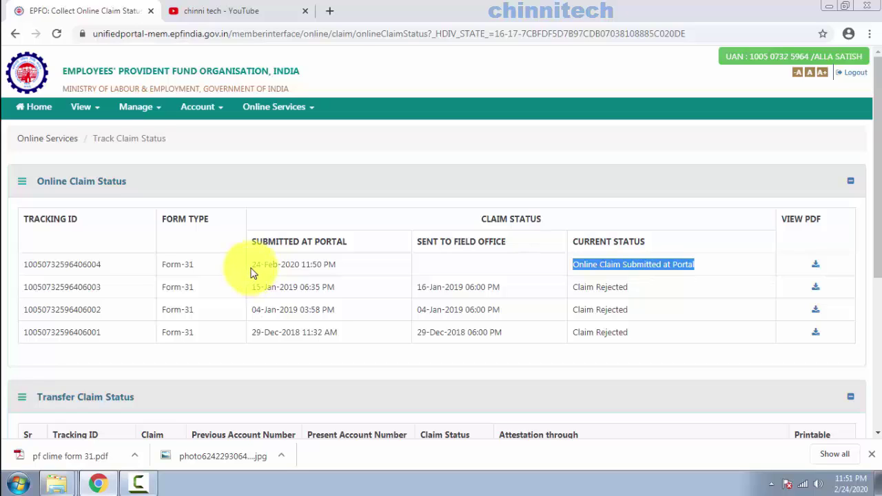
Check the new claim's submission date and close the browser download bar.
left_click_drag(252, 268, 360, 270)
left_click(406, 265)
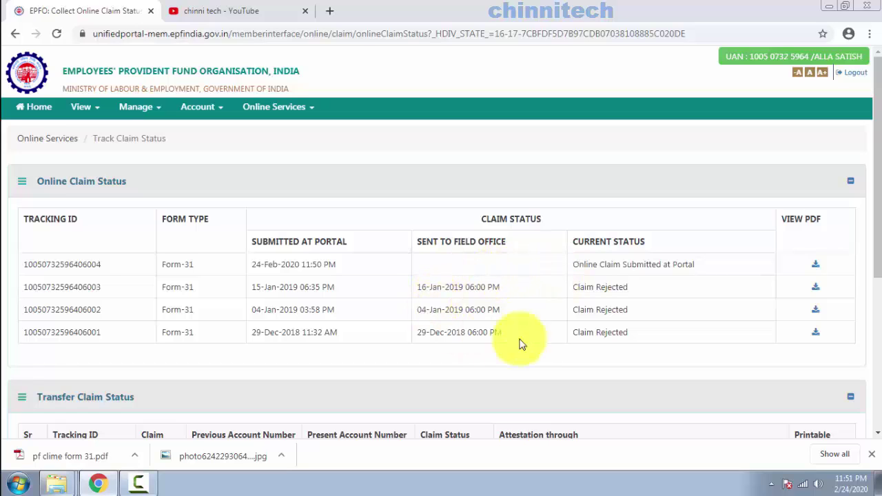
left_click(871, 454)
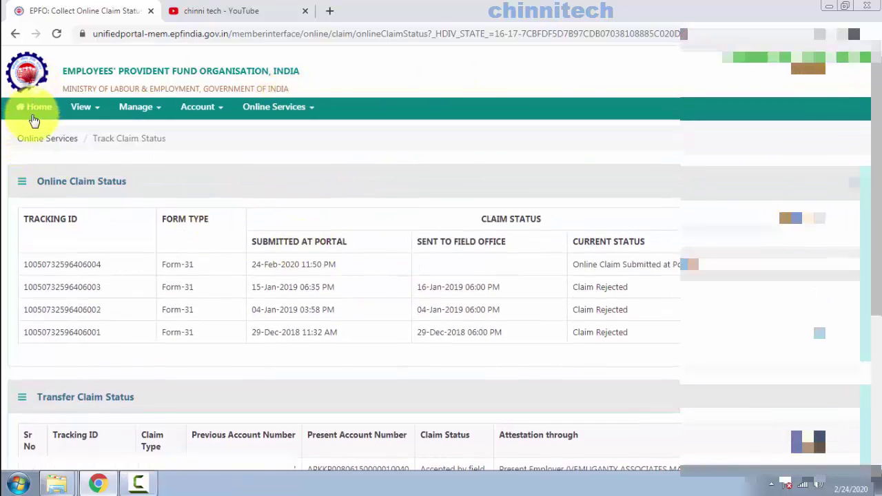
Return to Member Home, dismiss the e-Nomination alert, and view the Account Settings page.
left_click(33, 110)
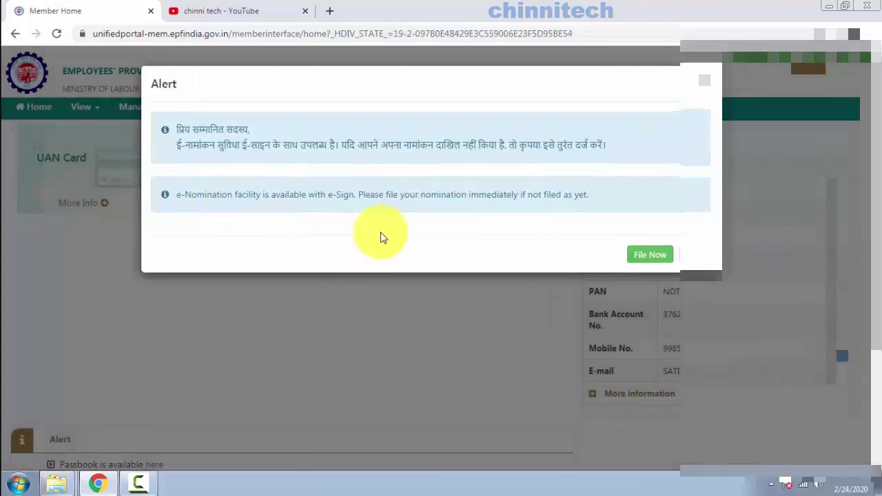
left_click(672, 254)
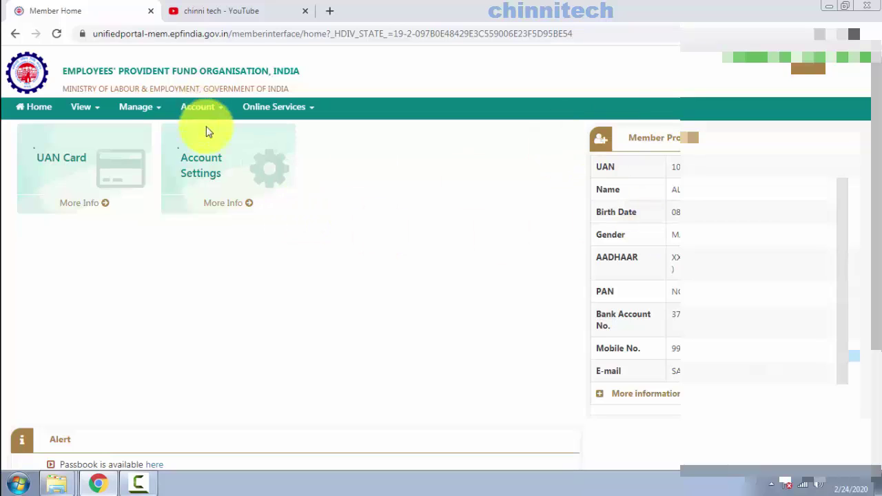
left_click(221, 182)
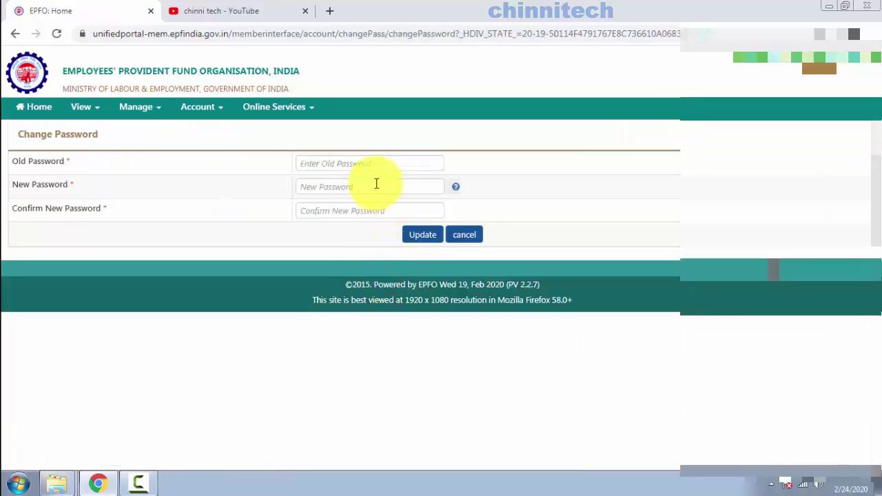
Preview the UAN card, then return to Member Home with the e-Nomination alert closed.
left_click(50, 113)
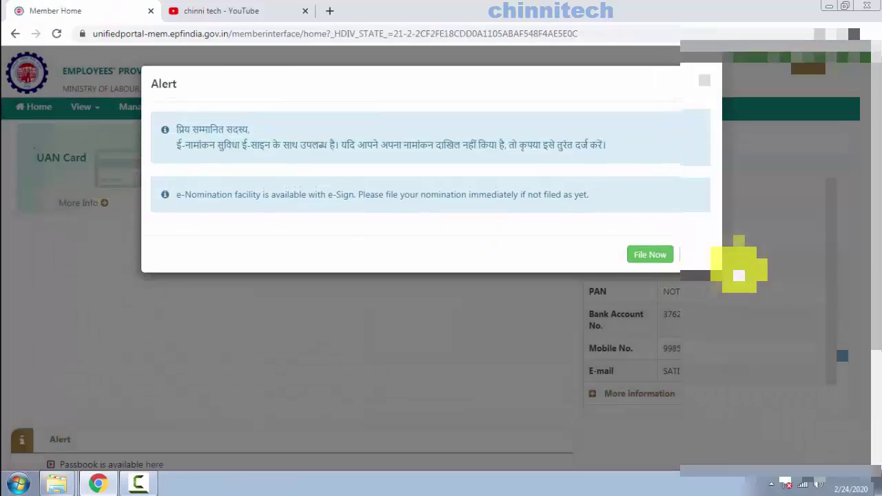
left_click(694, 253)
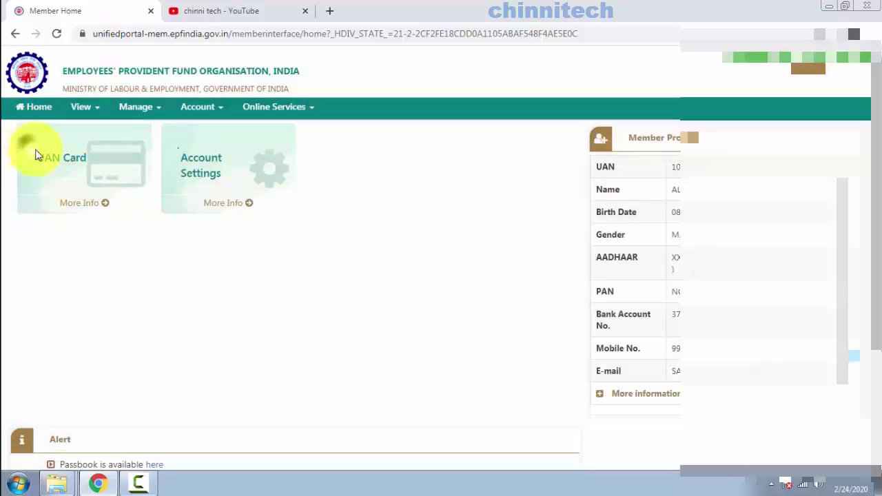
left_click(86, 207)
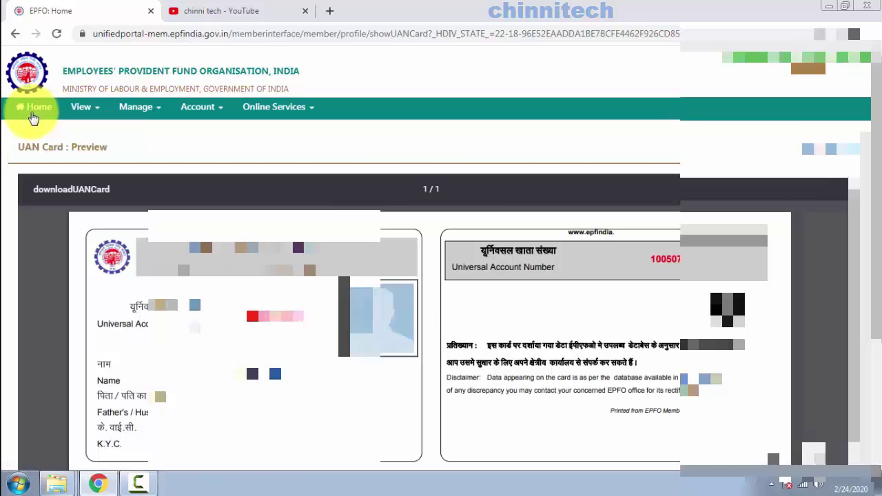
left_click(31, 114)
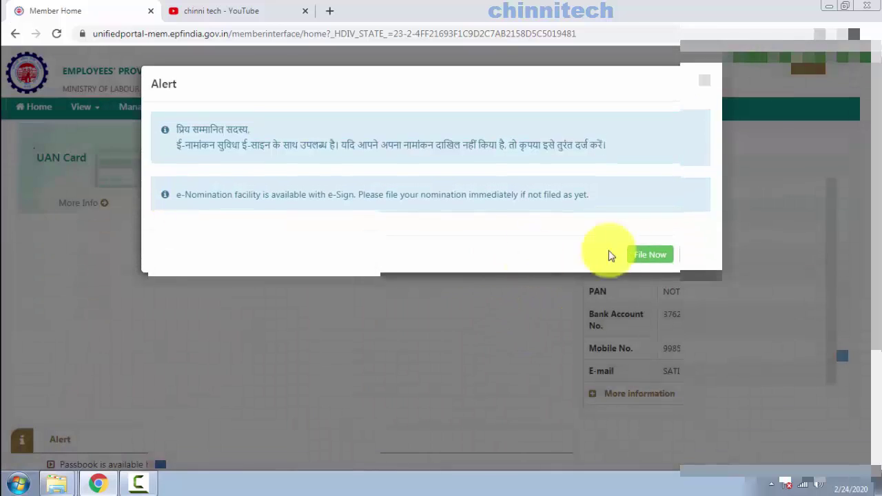
left_click(702, 254)
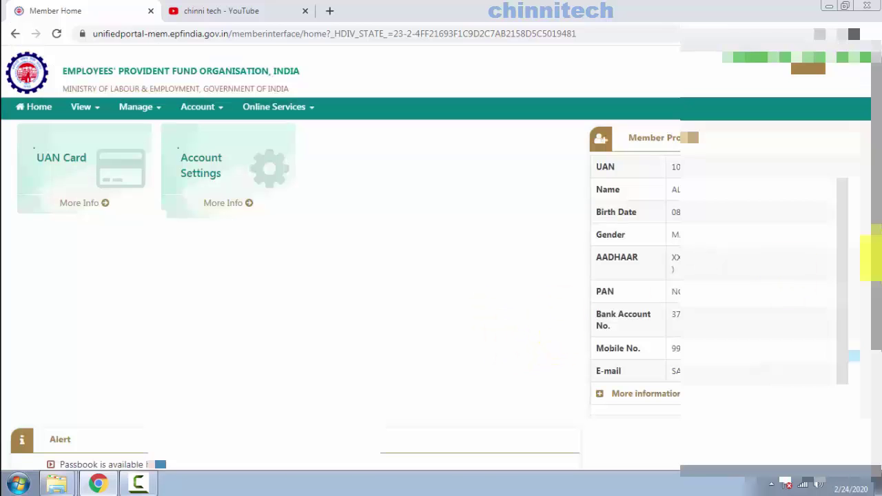